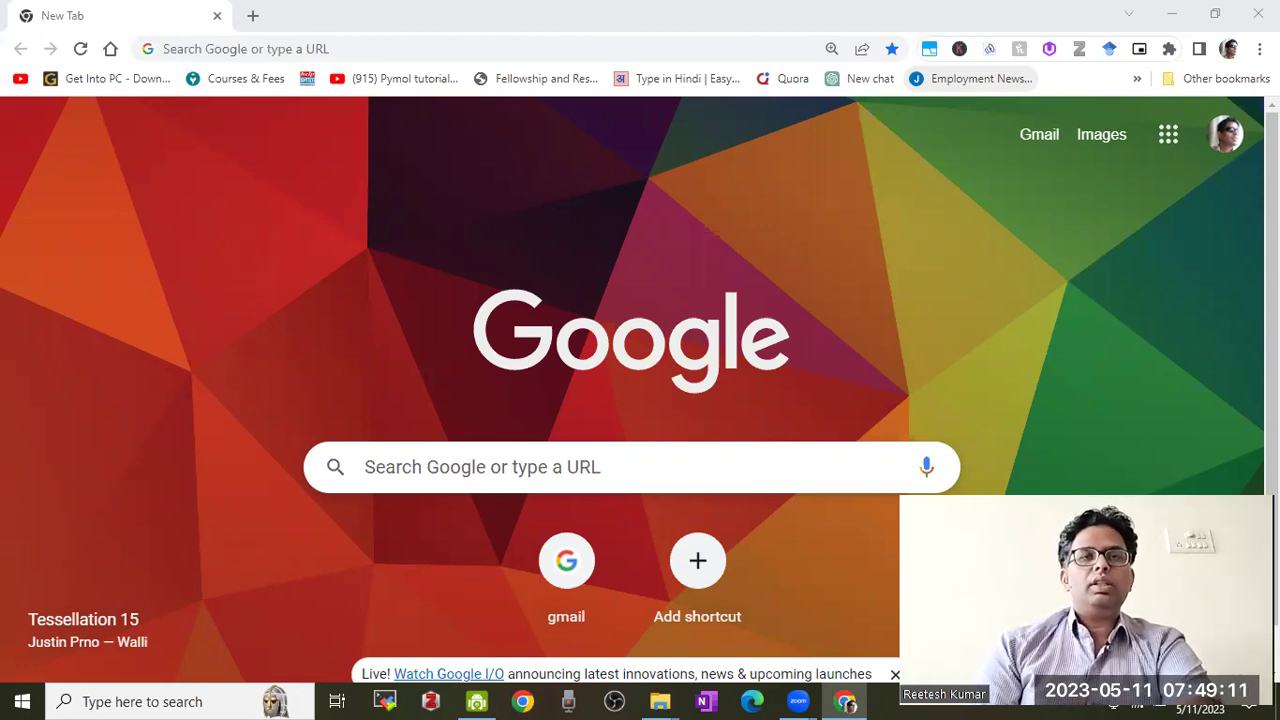
left_click(189, 49)
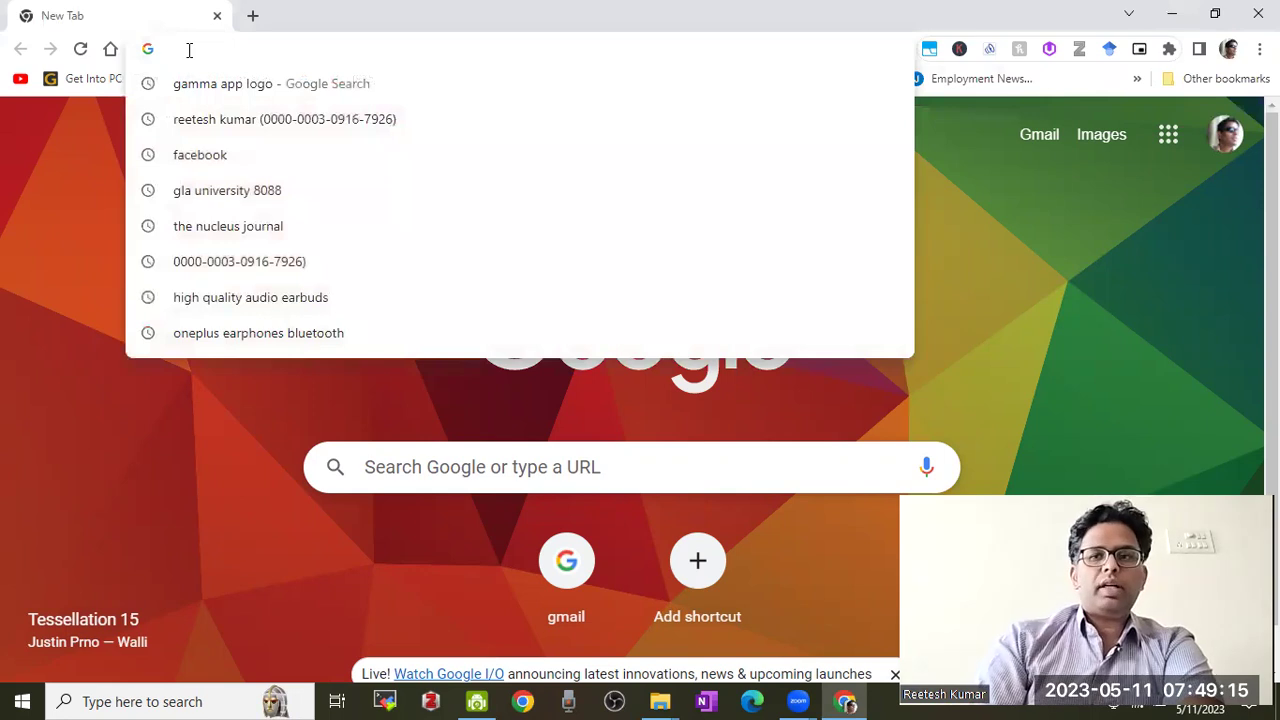
type("https://gamma.app/")
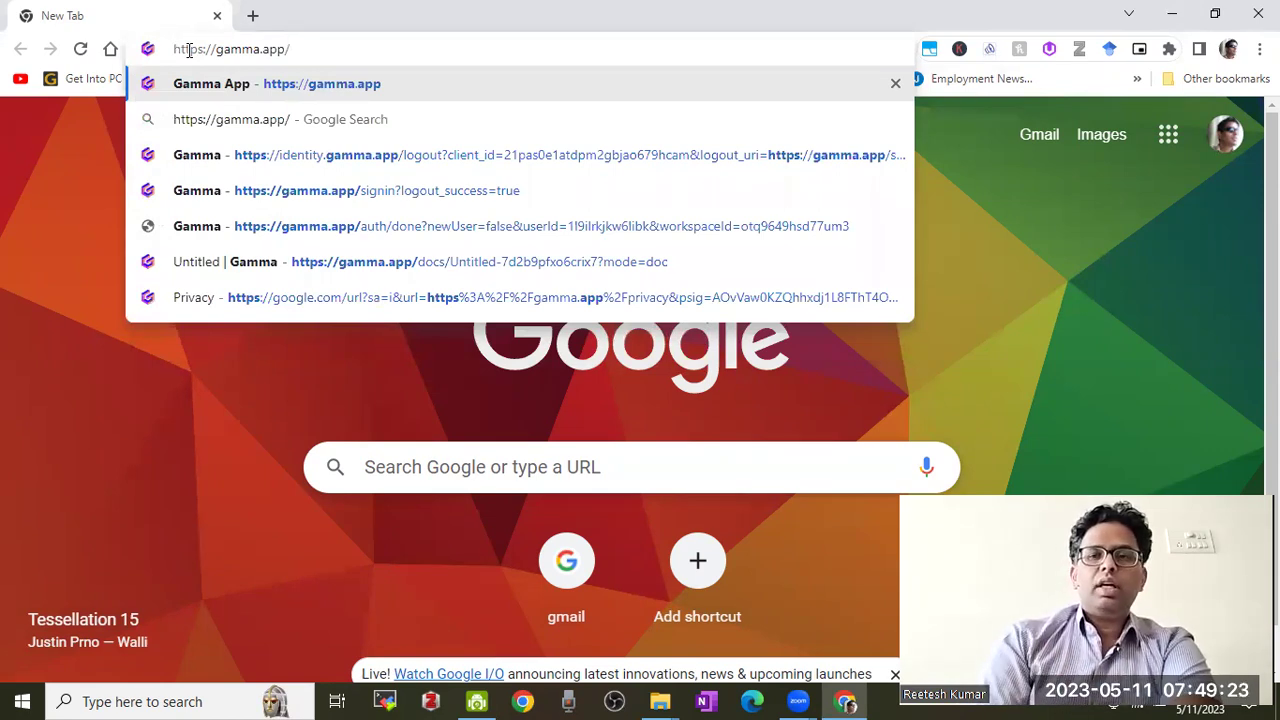
key("Return")
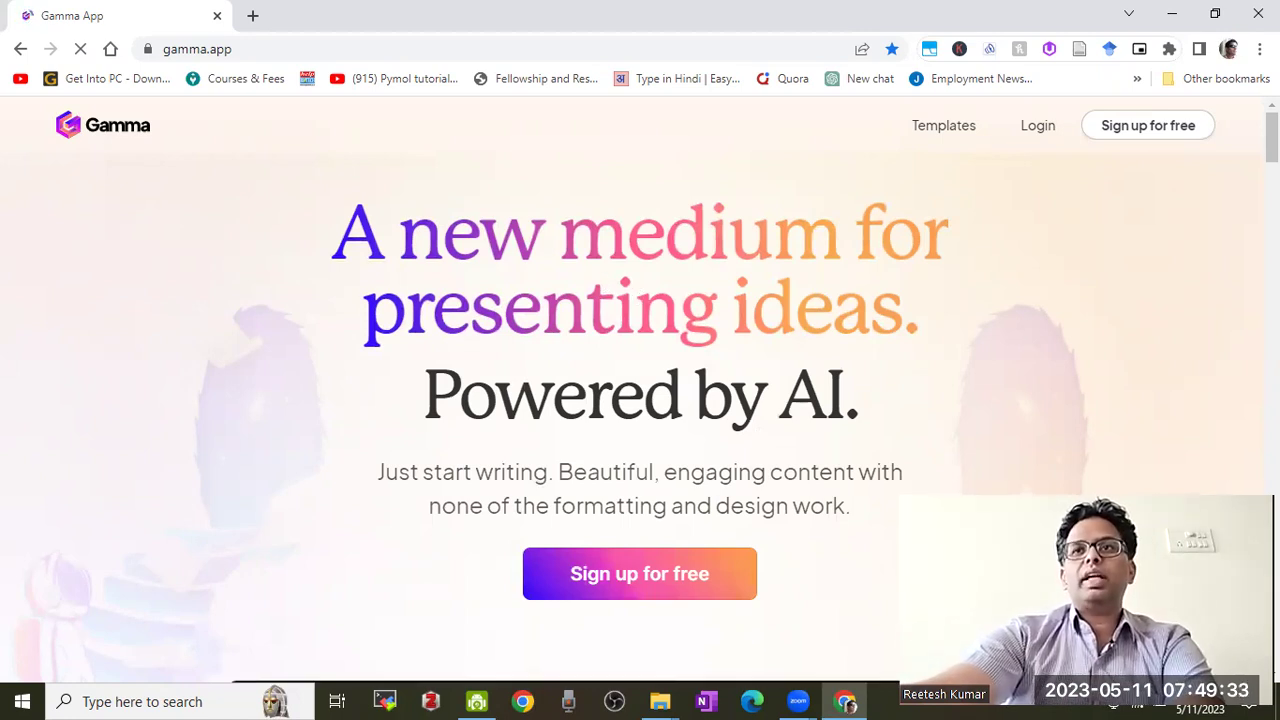
Step: Look through the Gamma landing page, examining the sections on generating, styling and sharing presentations, documents and webpages
scroll(640, 400, "down", 4)
scroll(949, 343, "up", 2)
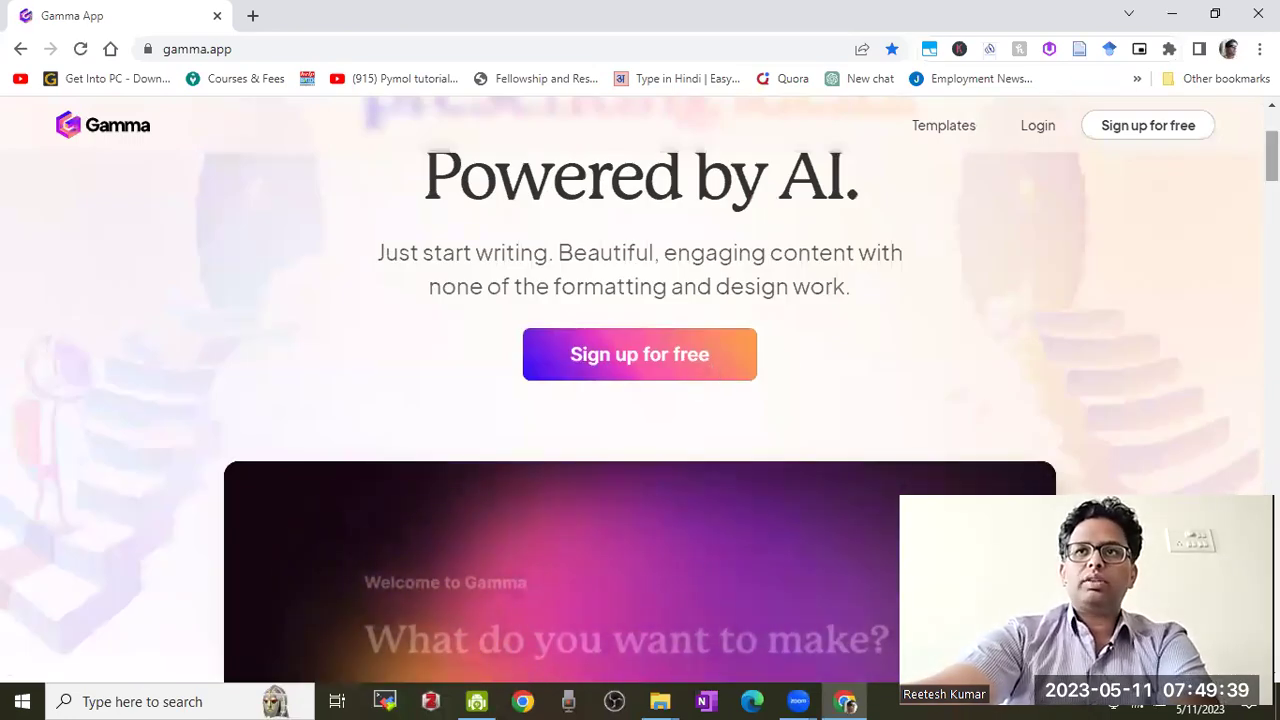
scroll(707, 375, "down", 4)
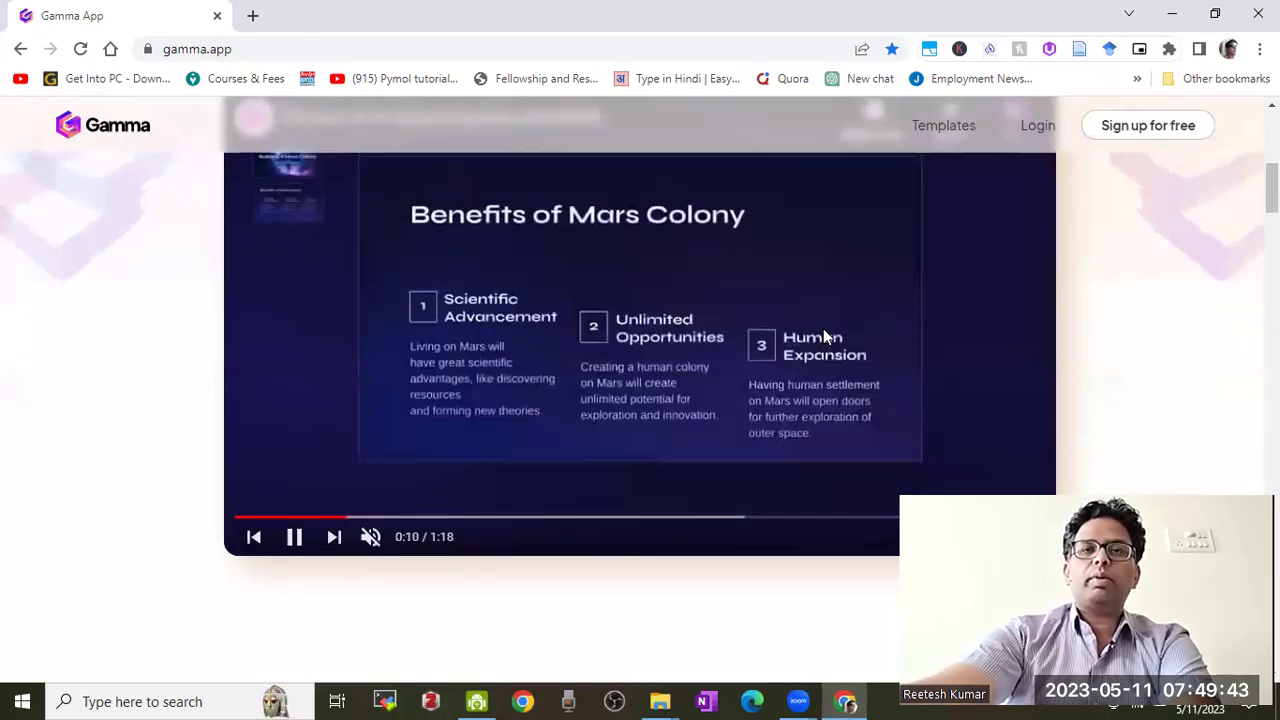
scroll(640, 400, "down", 3)
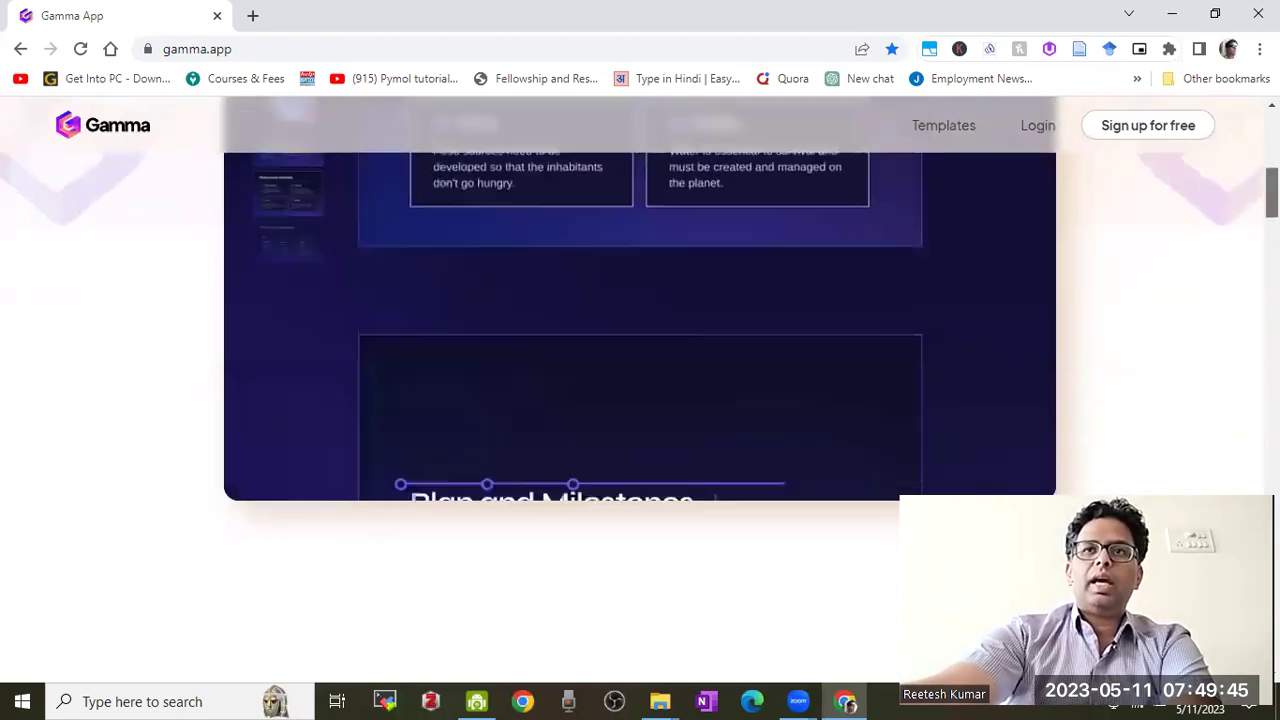
scroll(1233, 313, "down", 2)
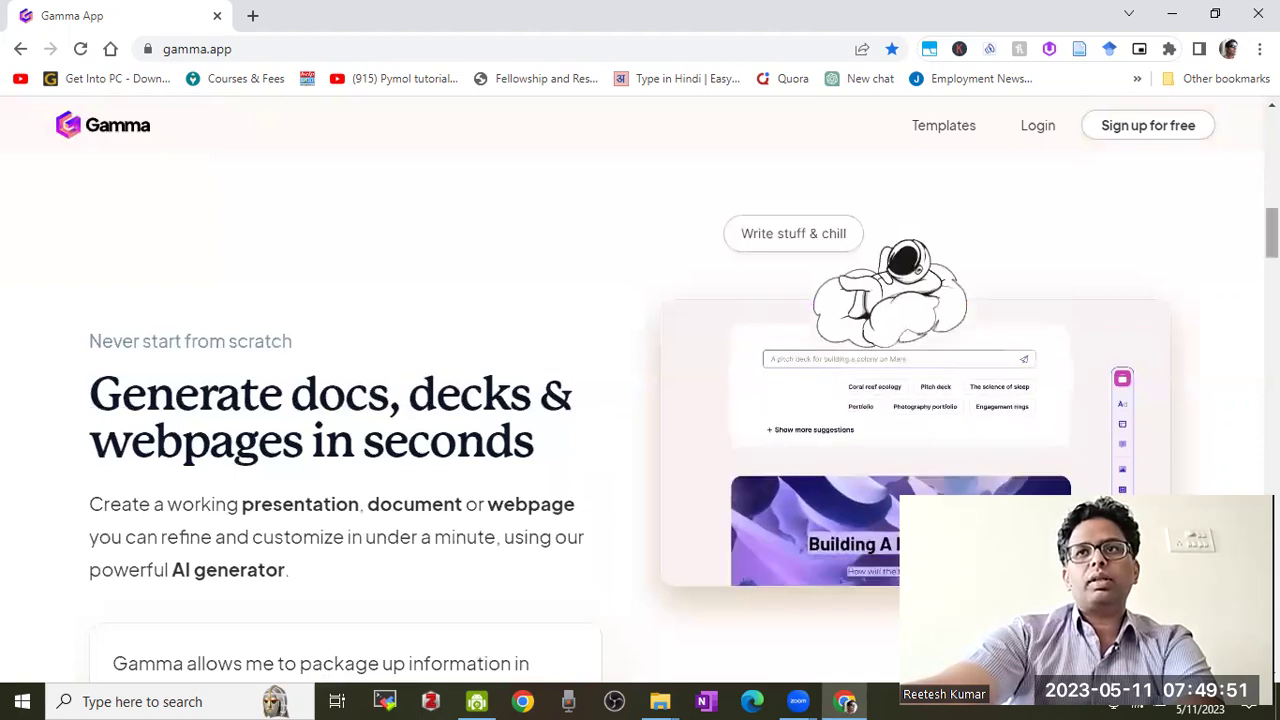
scroll(400, 245, "down", 3)
left_click_drag(255, 221, 578, 224)
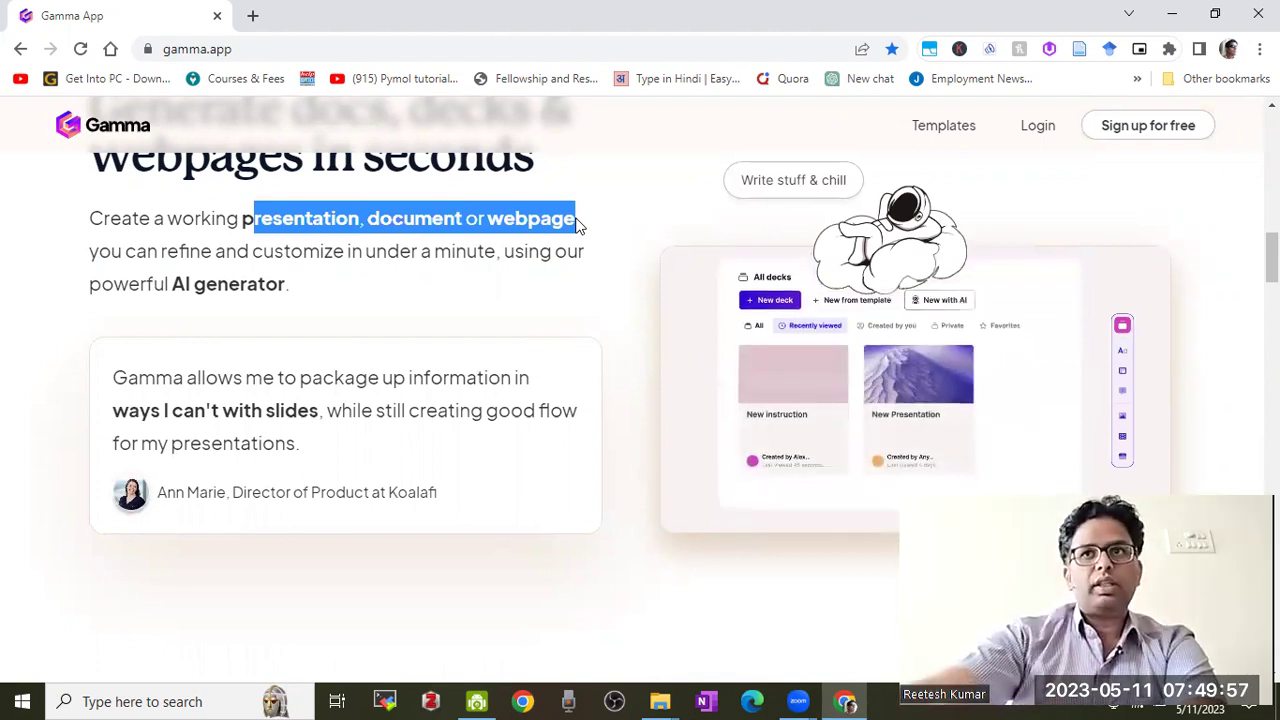
scroll(640, 400, "down", 5)
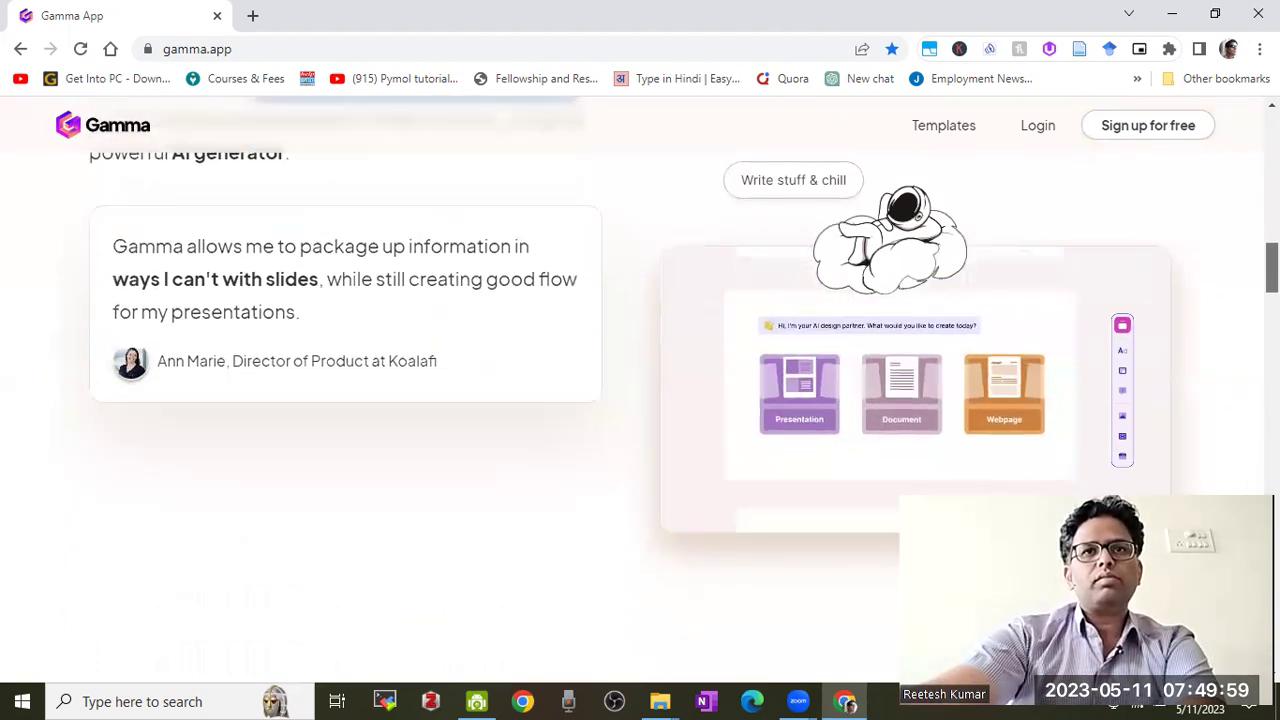
scroll(640, 400, "down", 1)
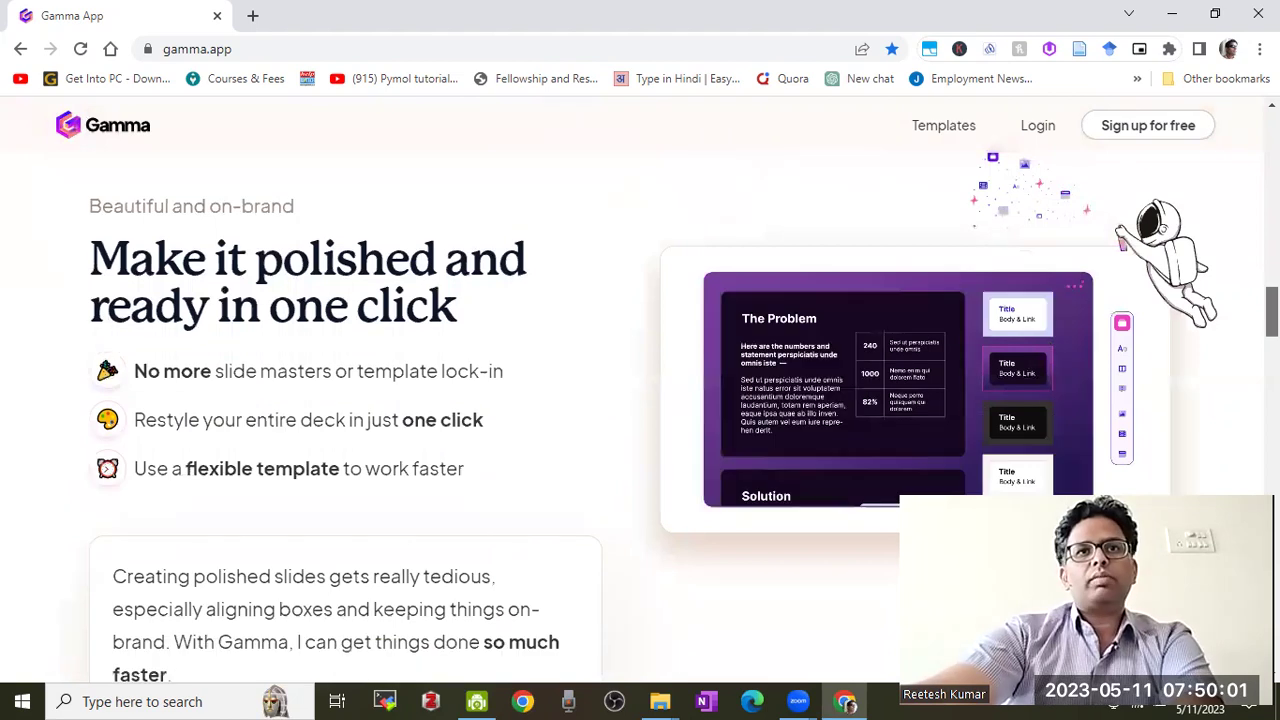
scroll(640, 400, "down", 3)
scroll(640, 400, "down", 5)
scroll(640, 400, "down", 3)
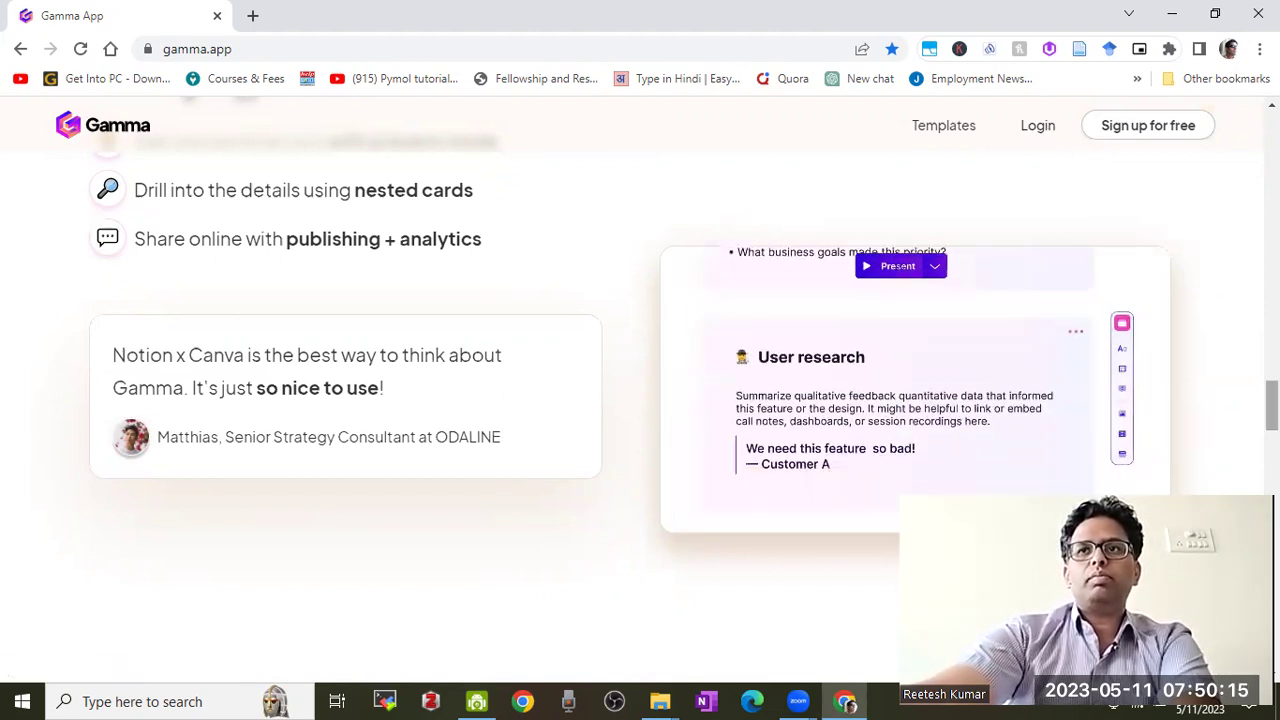
scroll(1037, 125, "up", 10)
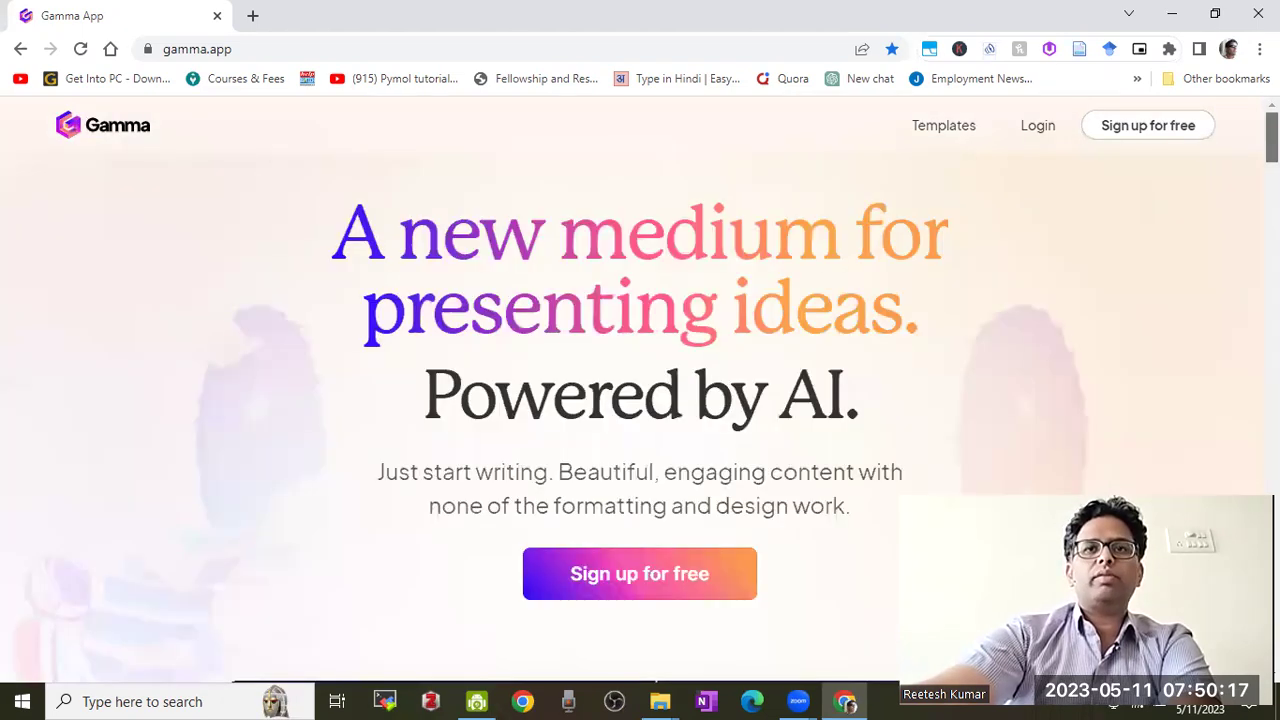
scroll(694, 488, "down", 1)
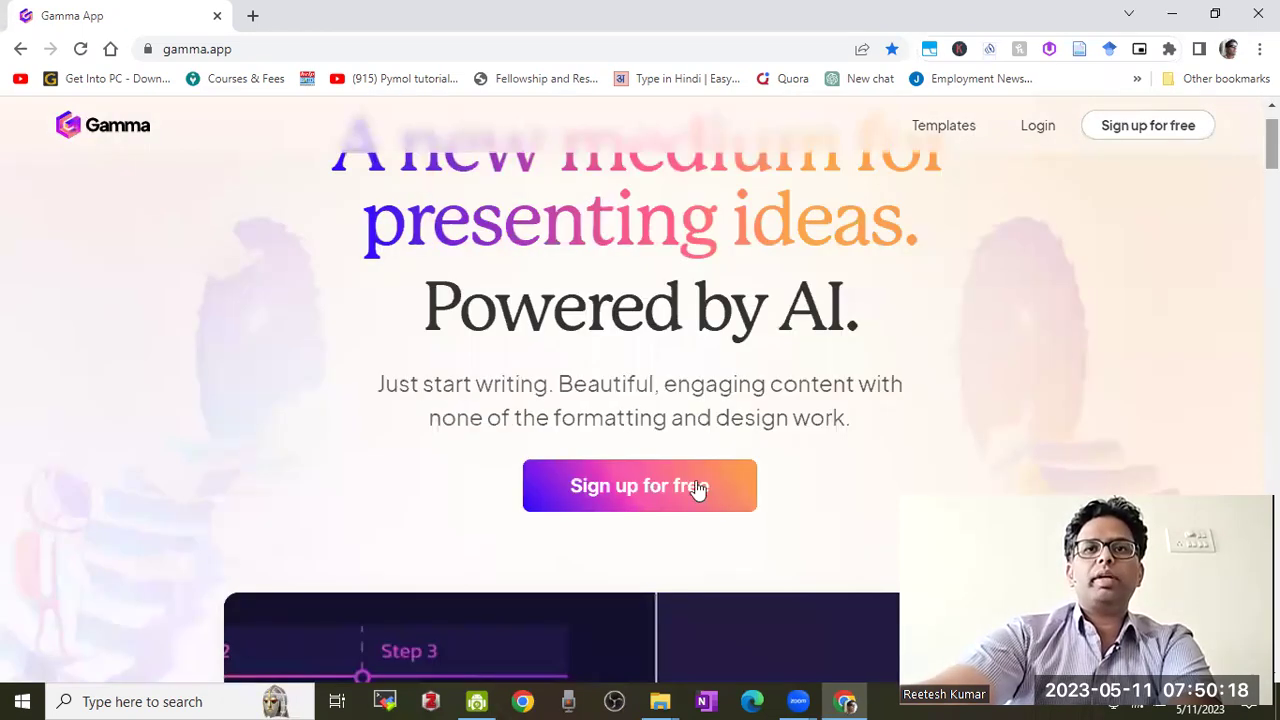
Step: Log in to Gamma with the Google account and start a new AI deck in Text to deck mode
left_click(1038, 130)
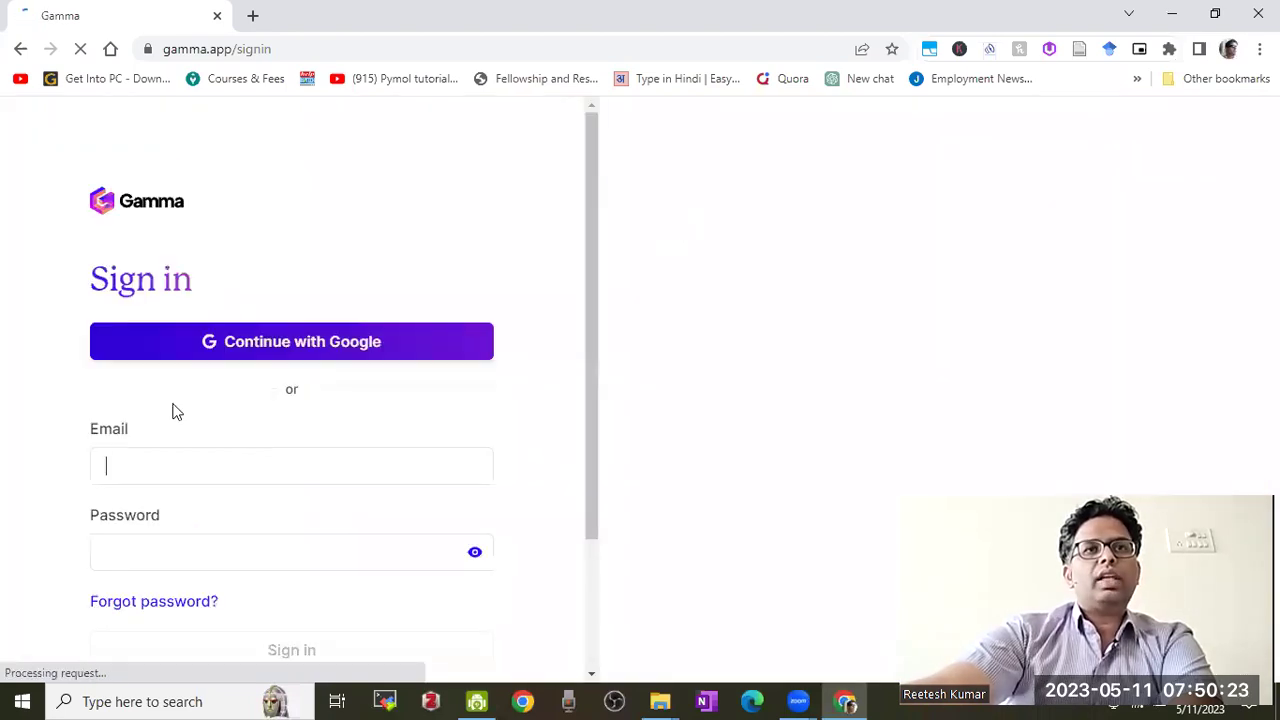
left_click(260, 343)
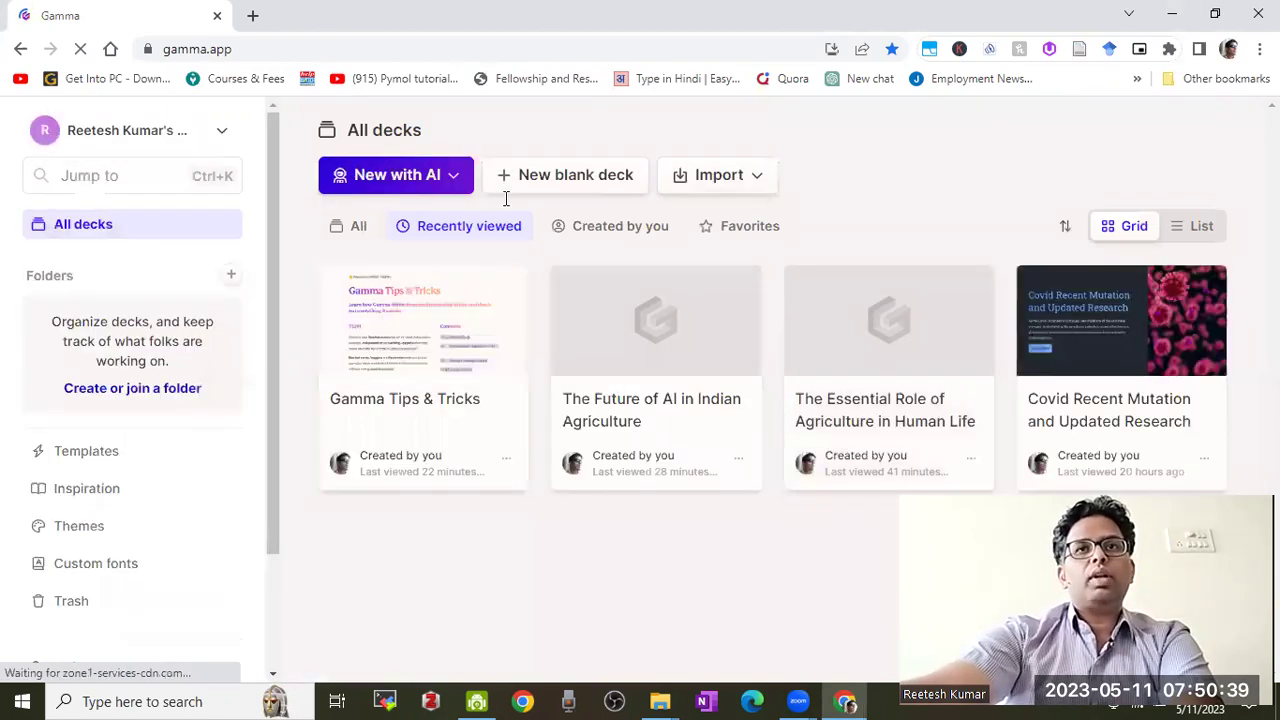
left_click(410, 177)
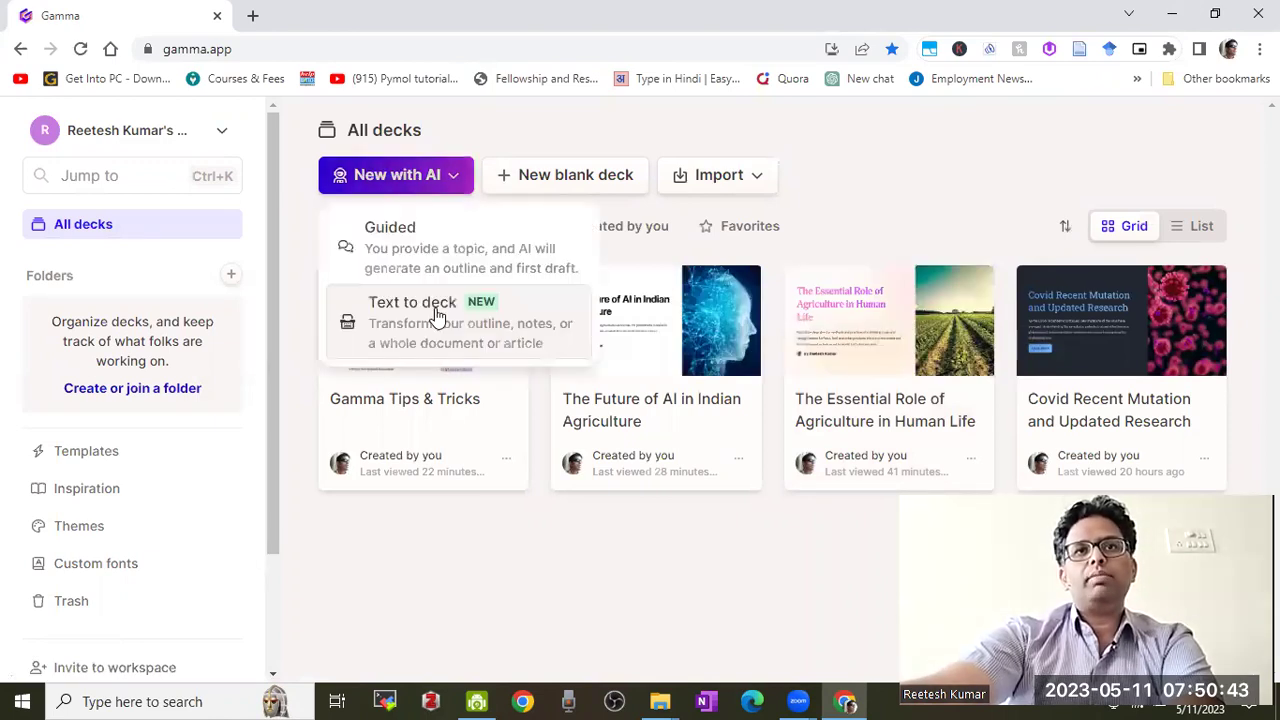
left_click(435, 308)
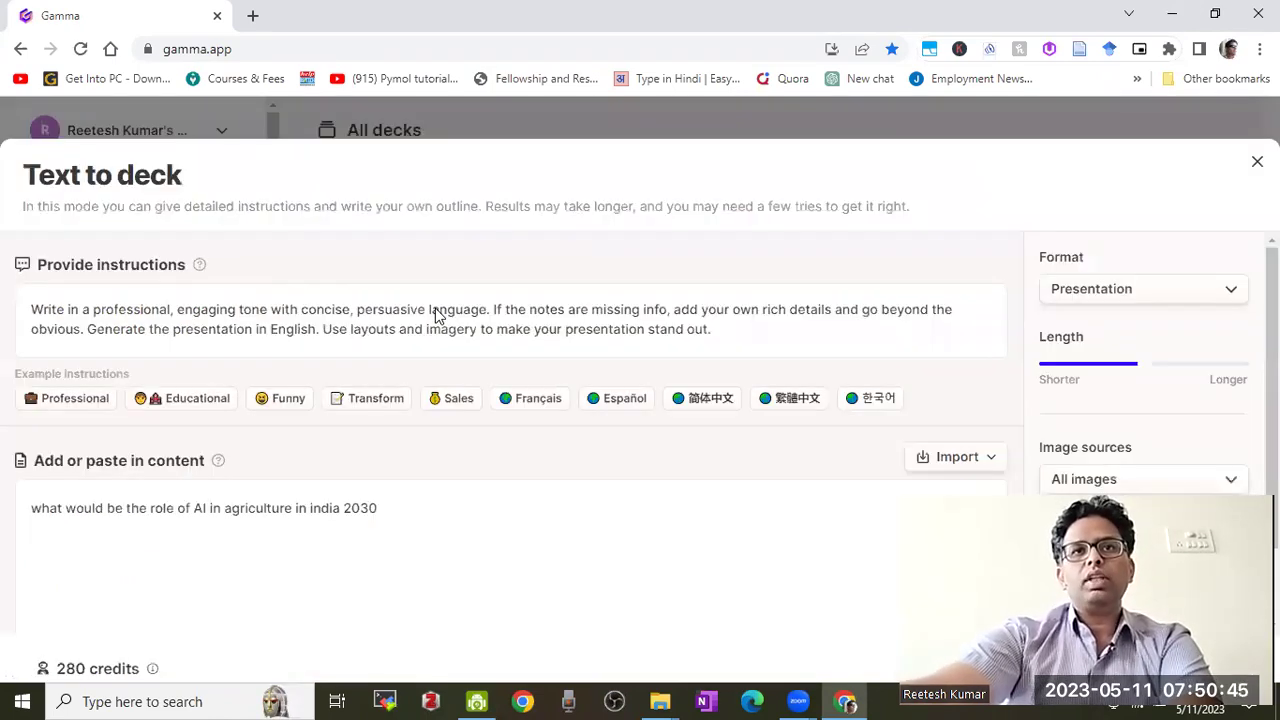
scroll(585, 493, "down", 1)
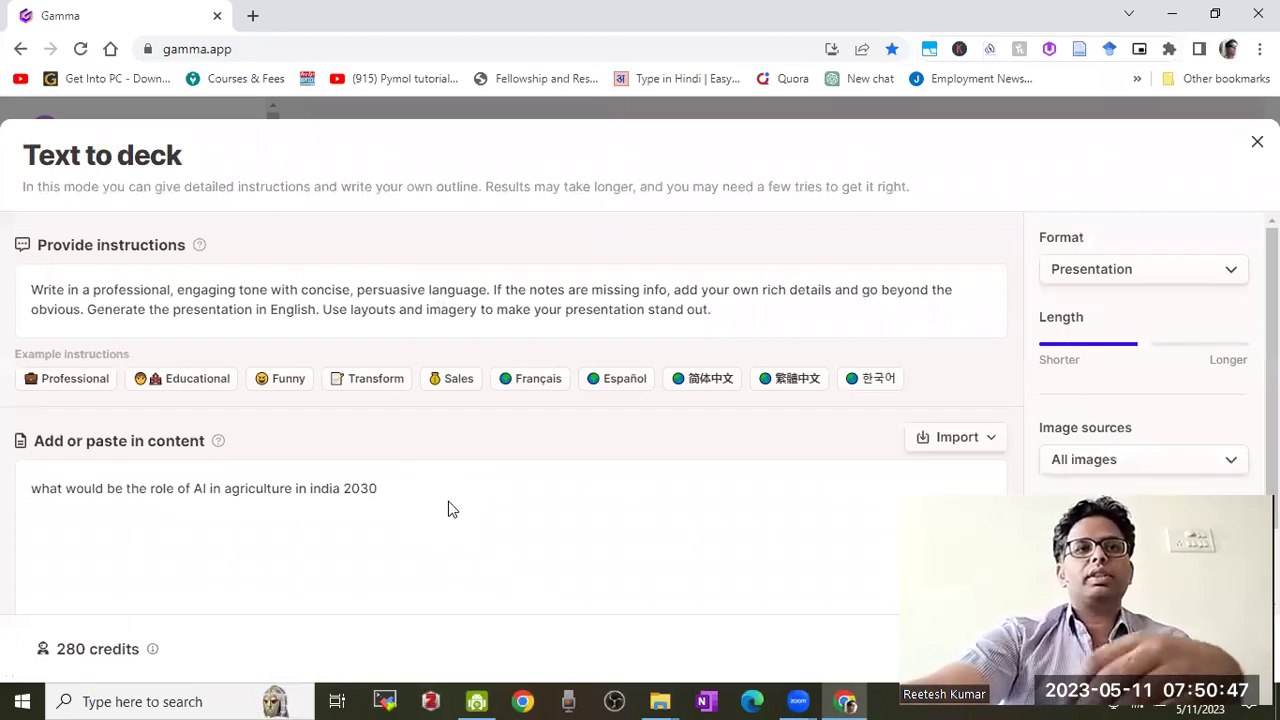
Step: Replace the deck's content text with "what would be the role of agriculture in 2050 using AI generated tools"
left_click(31, 494)
key("ctrl+shift+Left")
key("ctrl+shift+Left")
key("ctrl+shift+Left")
key("ctrl+shift+Left")
key("ctrl+shift+Left")
key("ctrl+shift+Left")
key("ctrl+shift+Left")
key("ctrl+shift+Left")
key("ctrl+shift+Left")
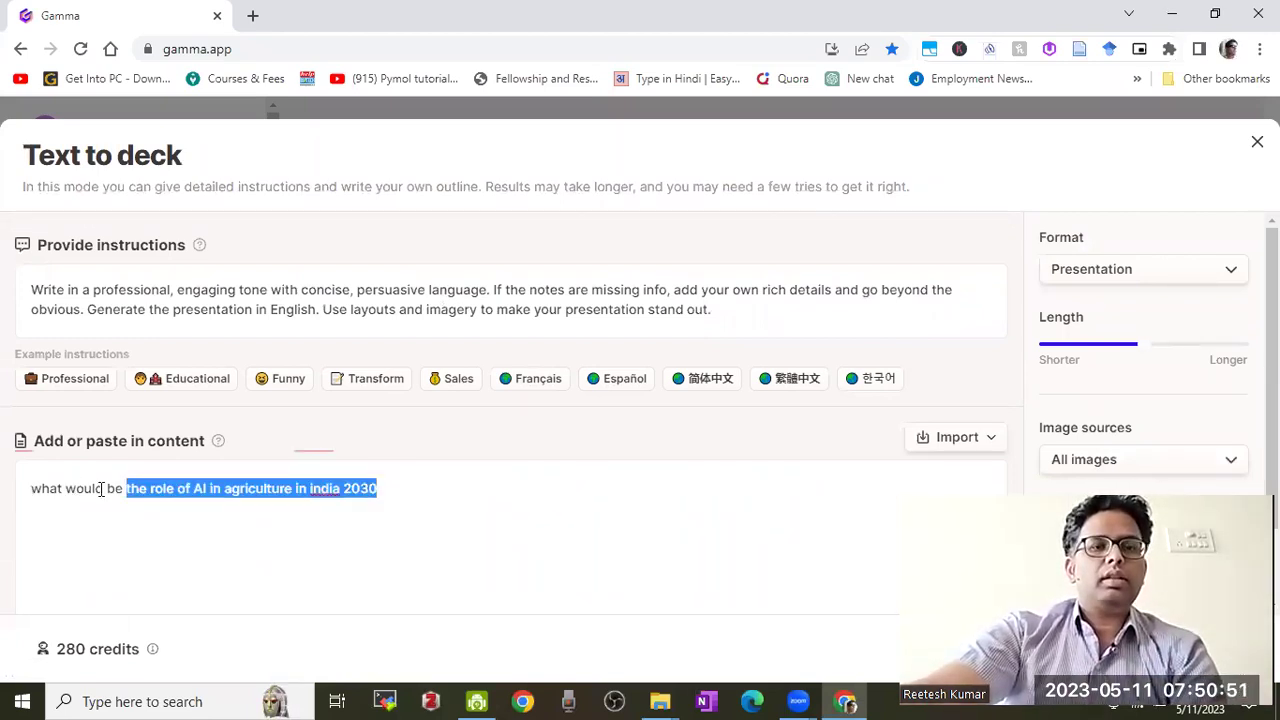
key("ctrl+shift+Left")
key("ctrl+shift+Left")
key("ctrl+shift+Left")
type("w")
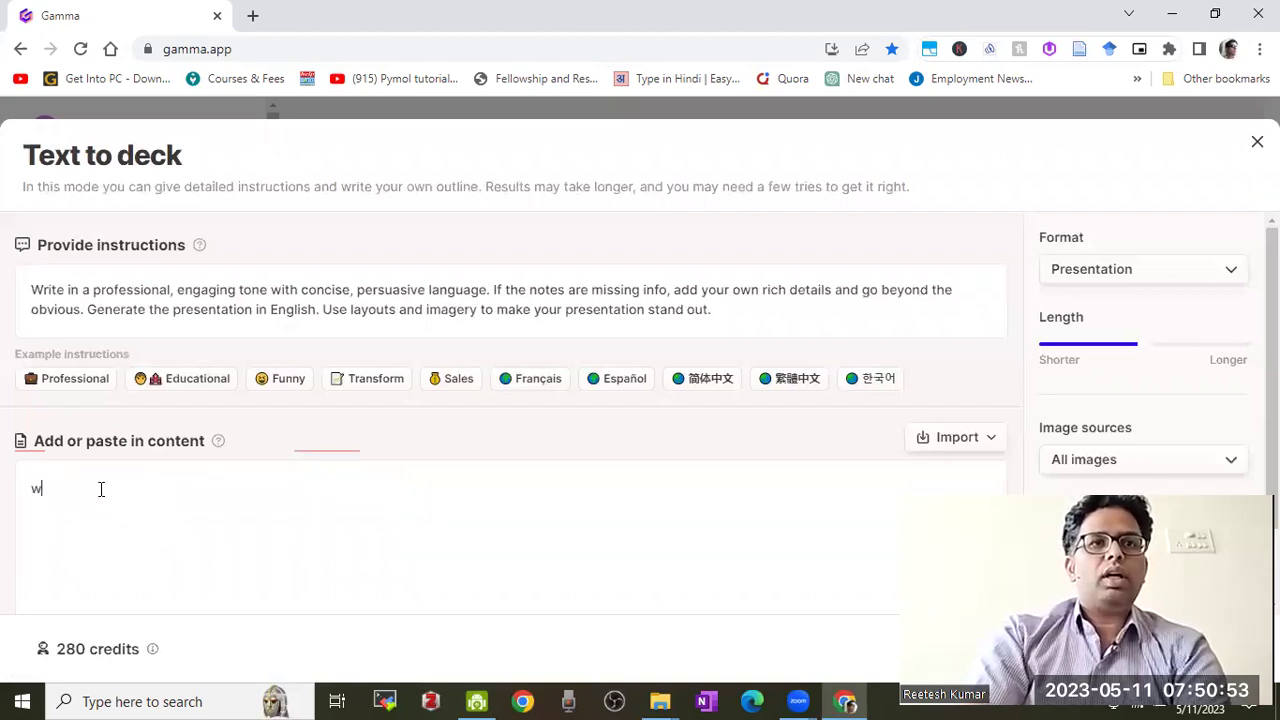
type("hat would")
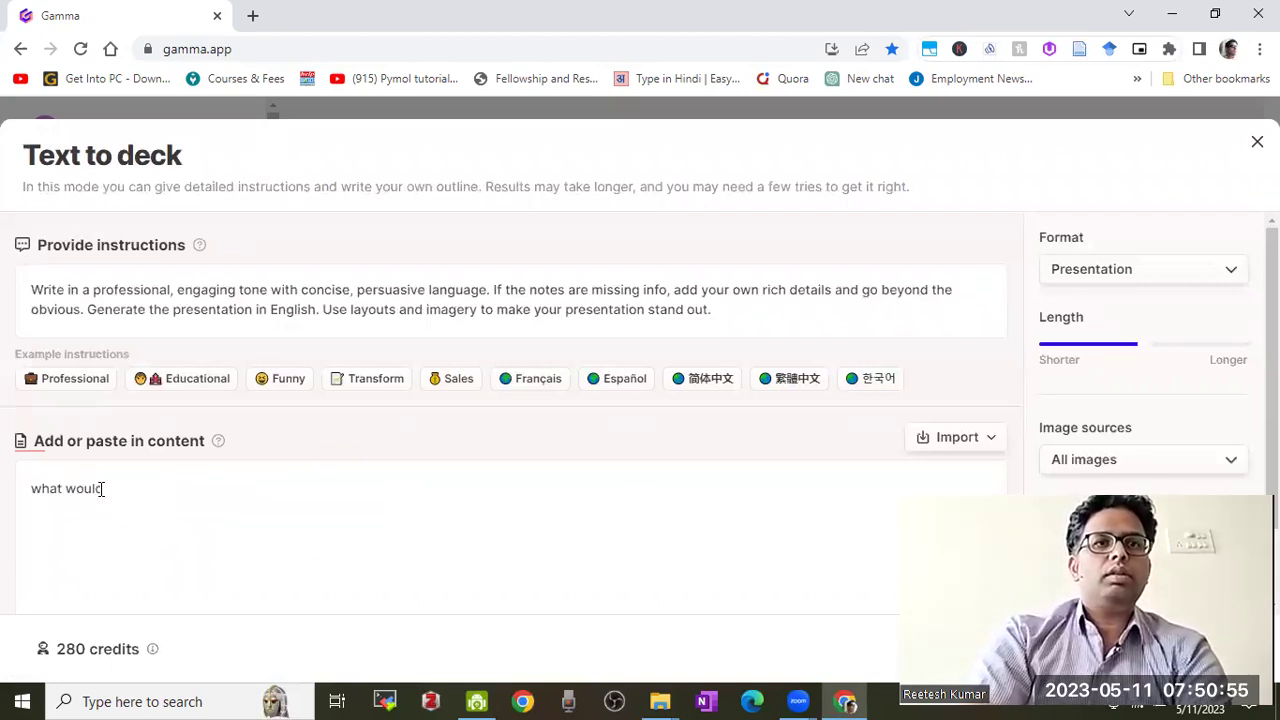
type(" be thr")
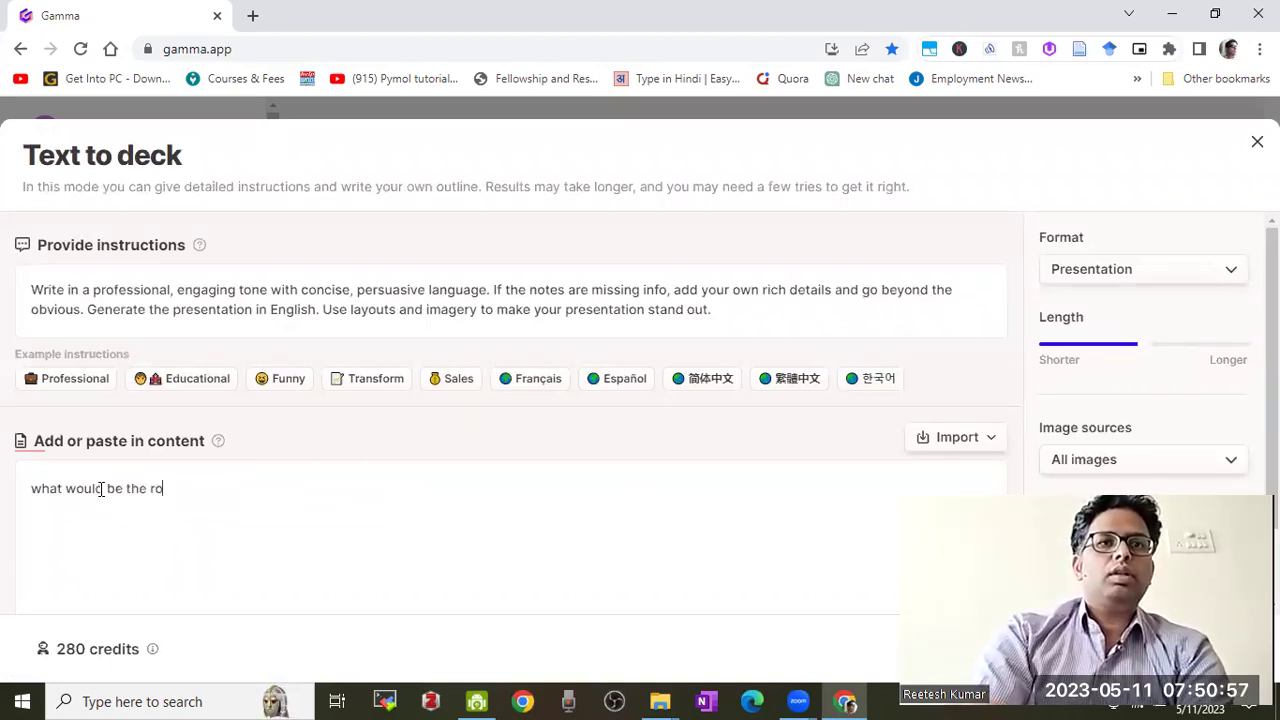
type(" role of agriculture")
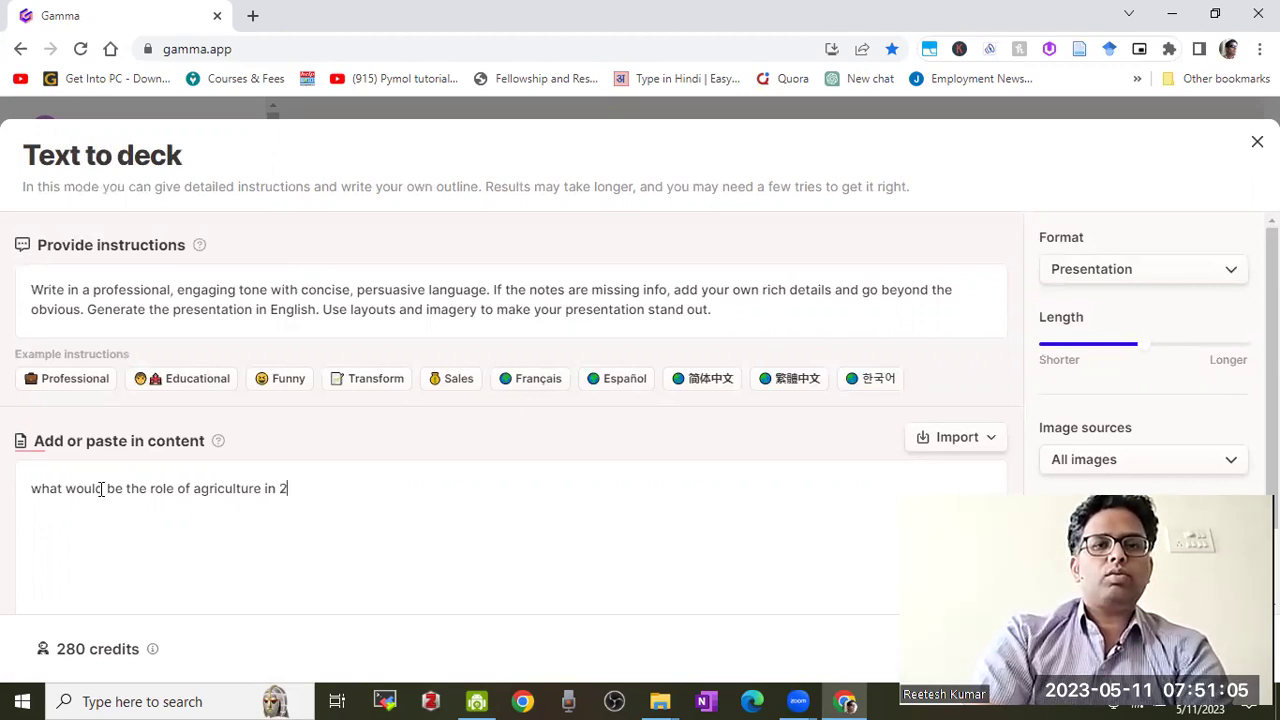
type("in 2050 u")
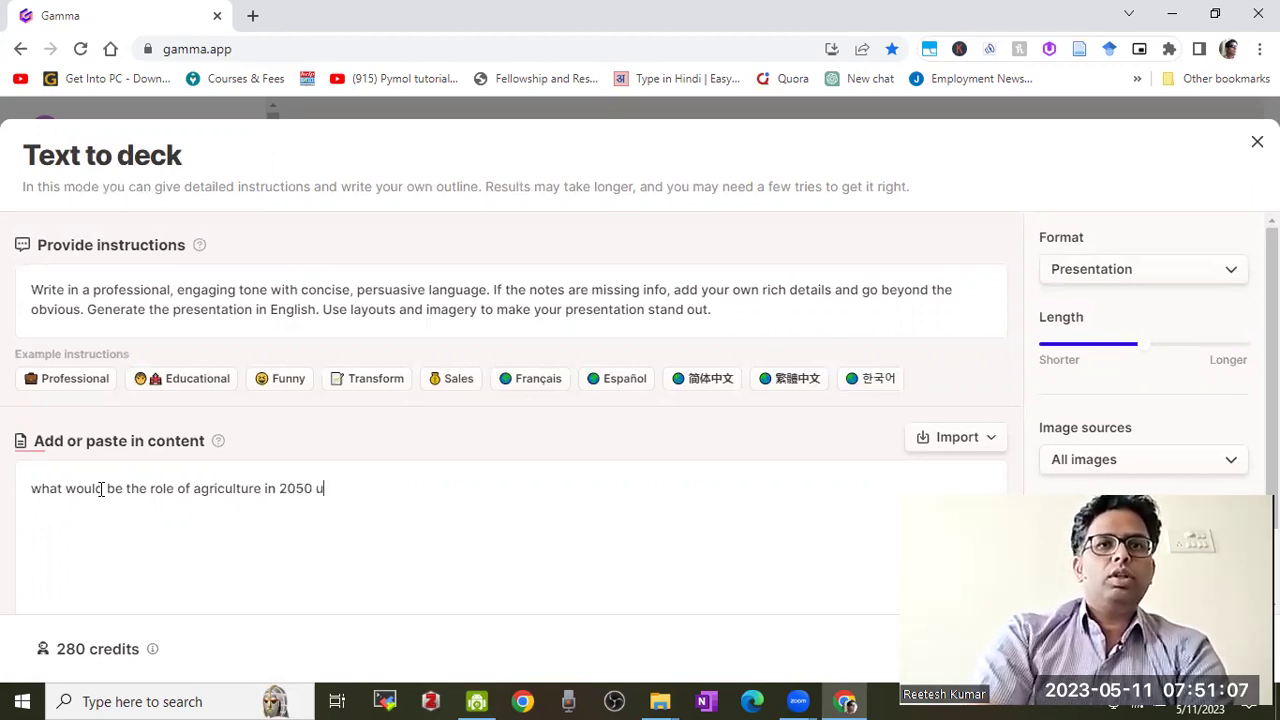
type("sing AI")
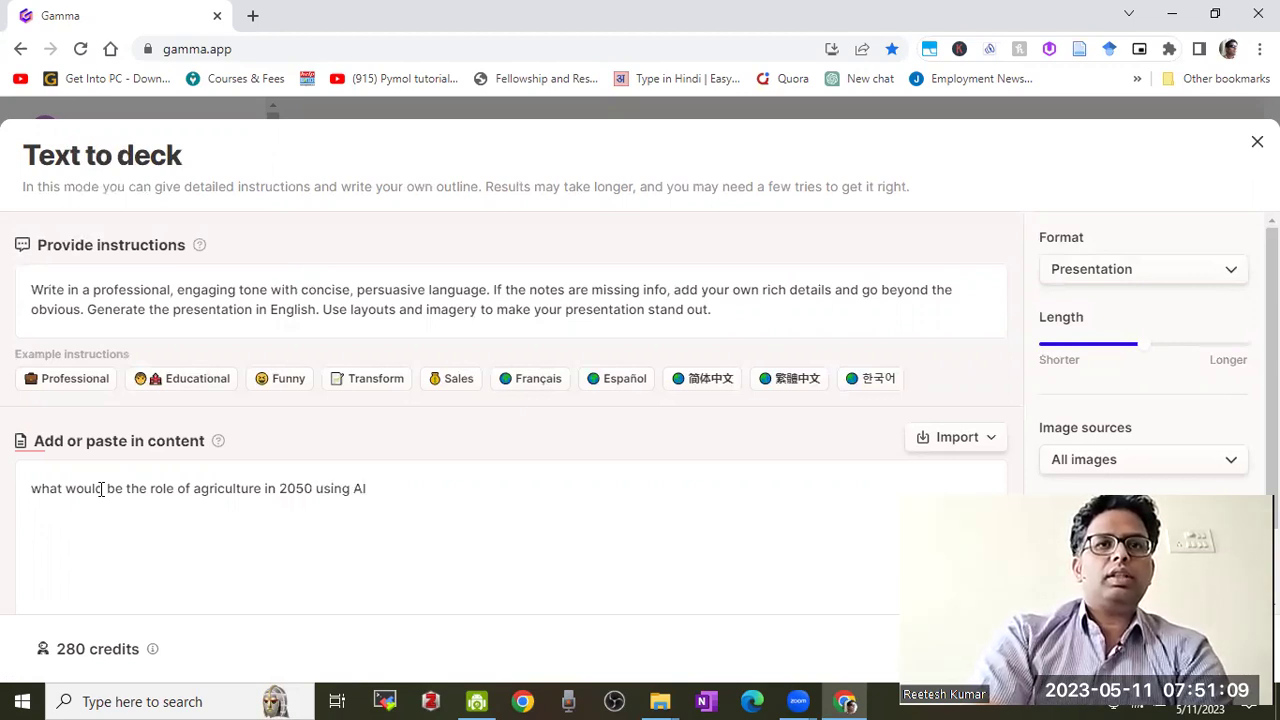
type(" generated")
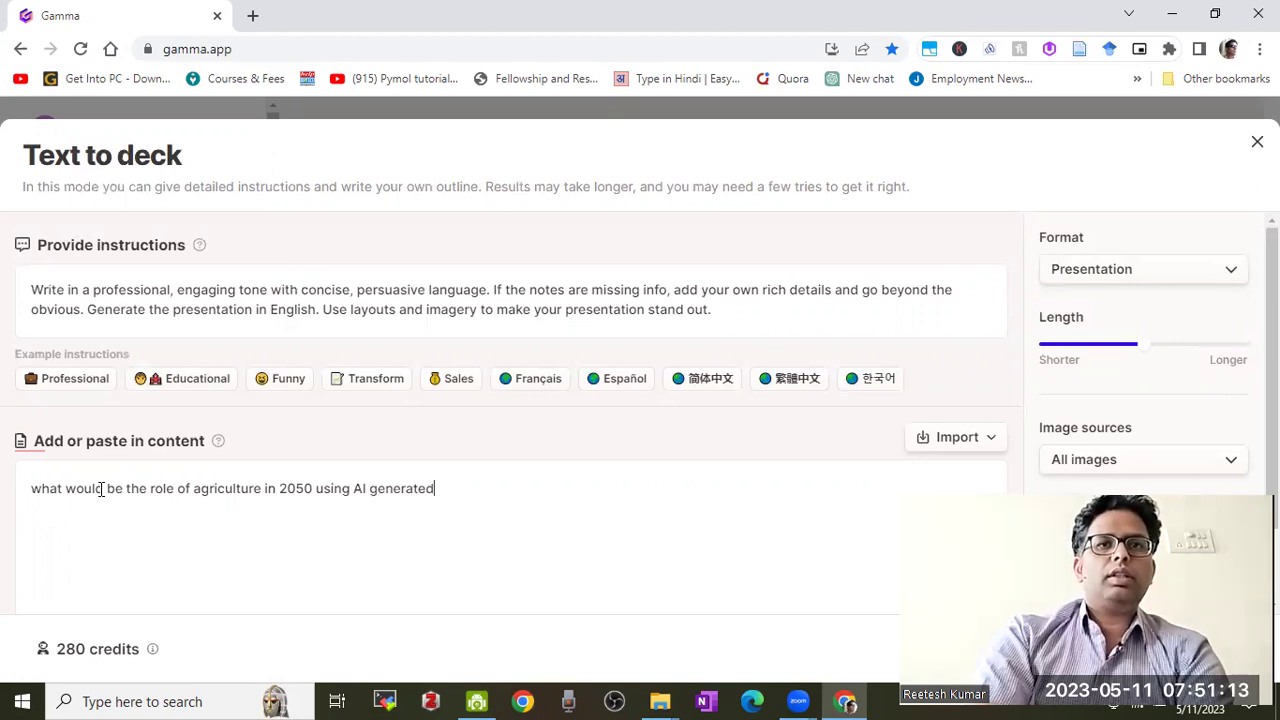
type(" tood")
key("BackSpace")
type("ls")
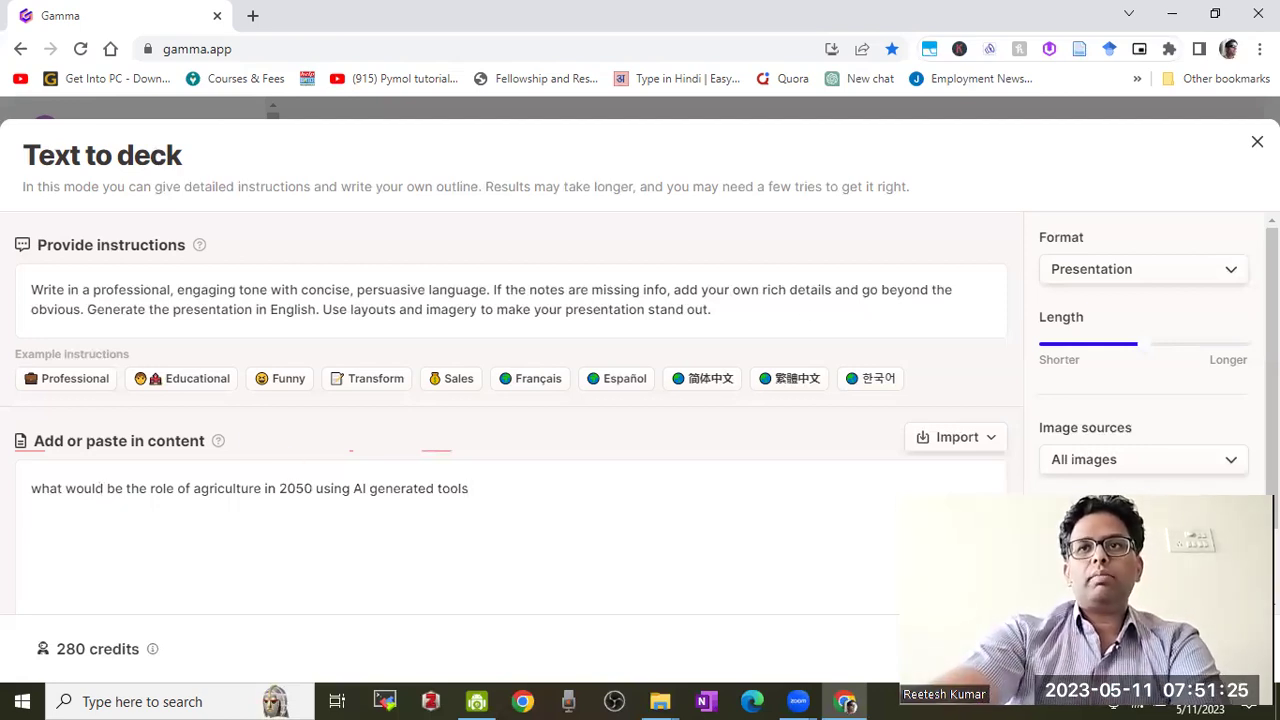
Step: Check the format options, keep Presentation as the format and start generating the deck
left_click(1138, 272)
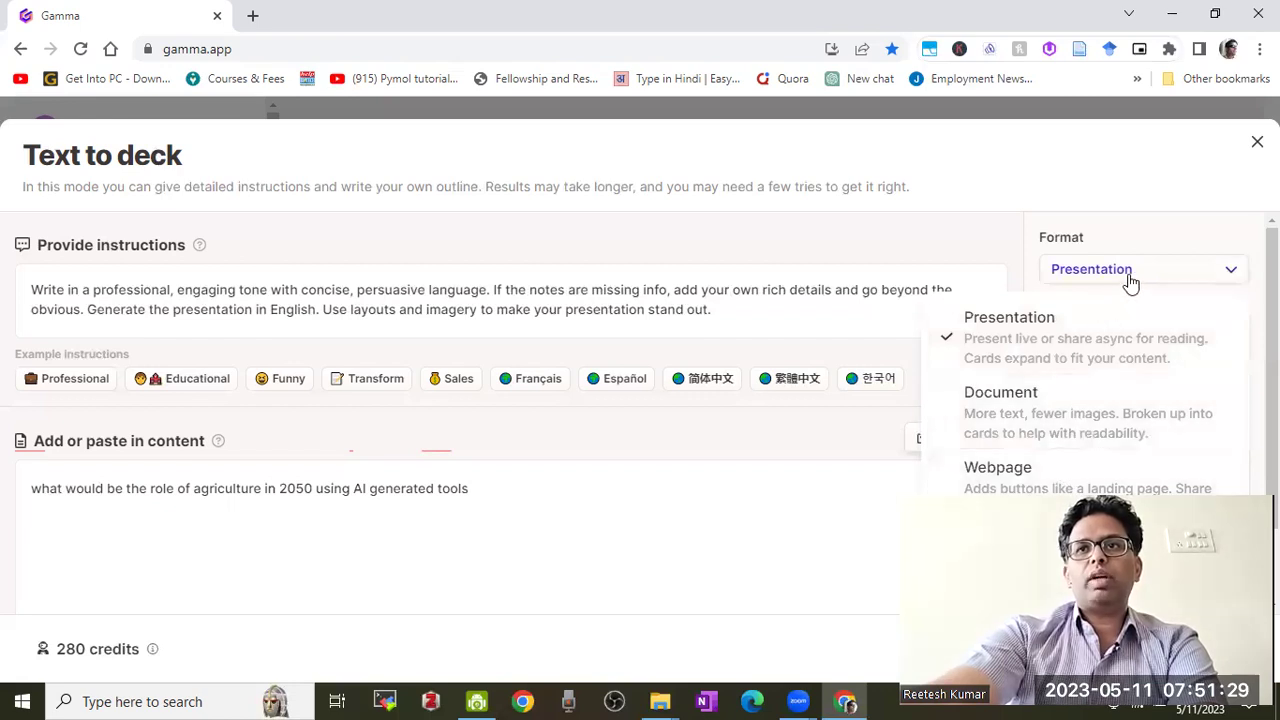
left_click(1131, 283)
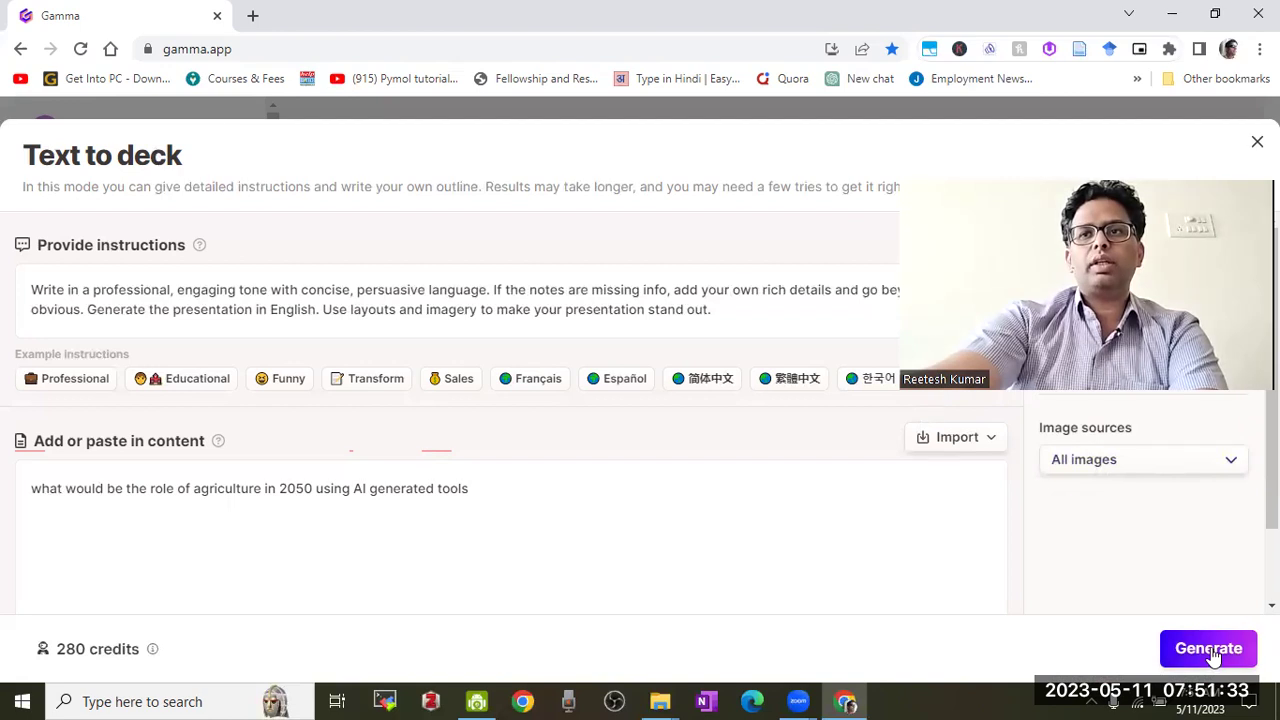
left_click(1210, 649)
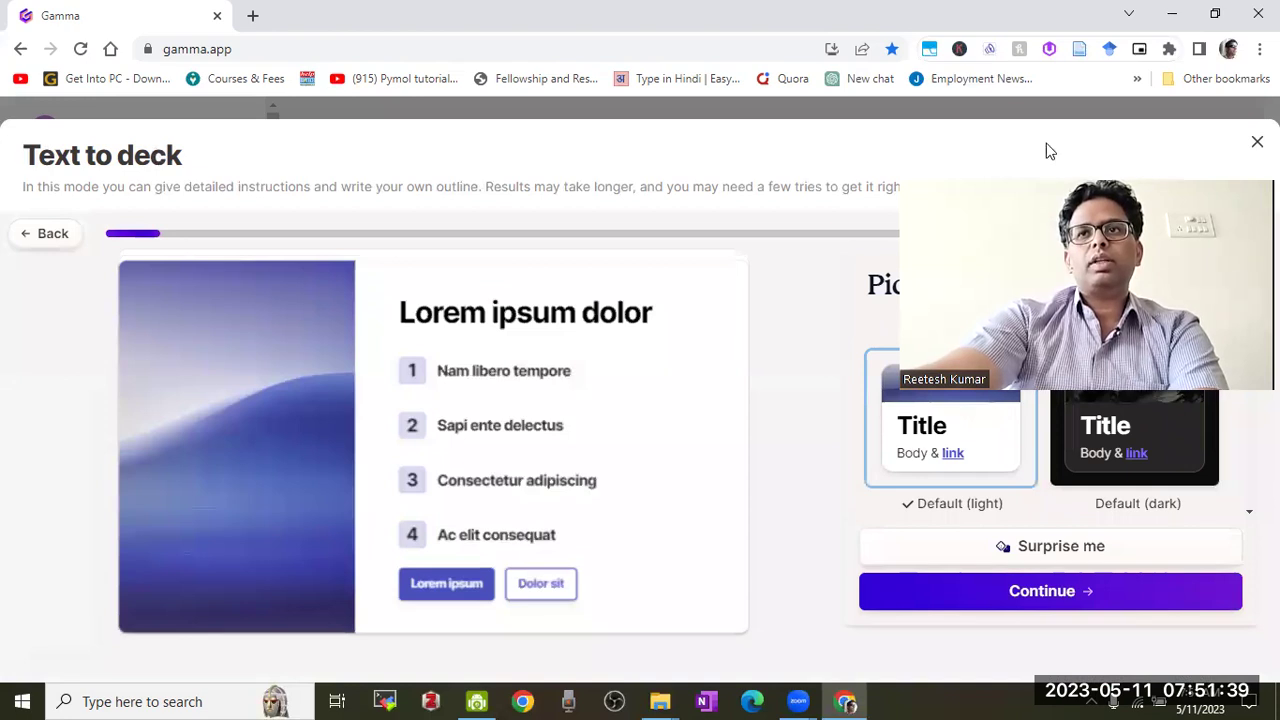
Step: Browse the available themes, choose the Electric theme for the deck and continue to its generation
scroll(1050, 338, "down", 3)
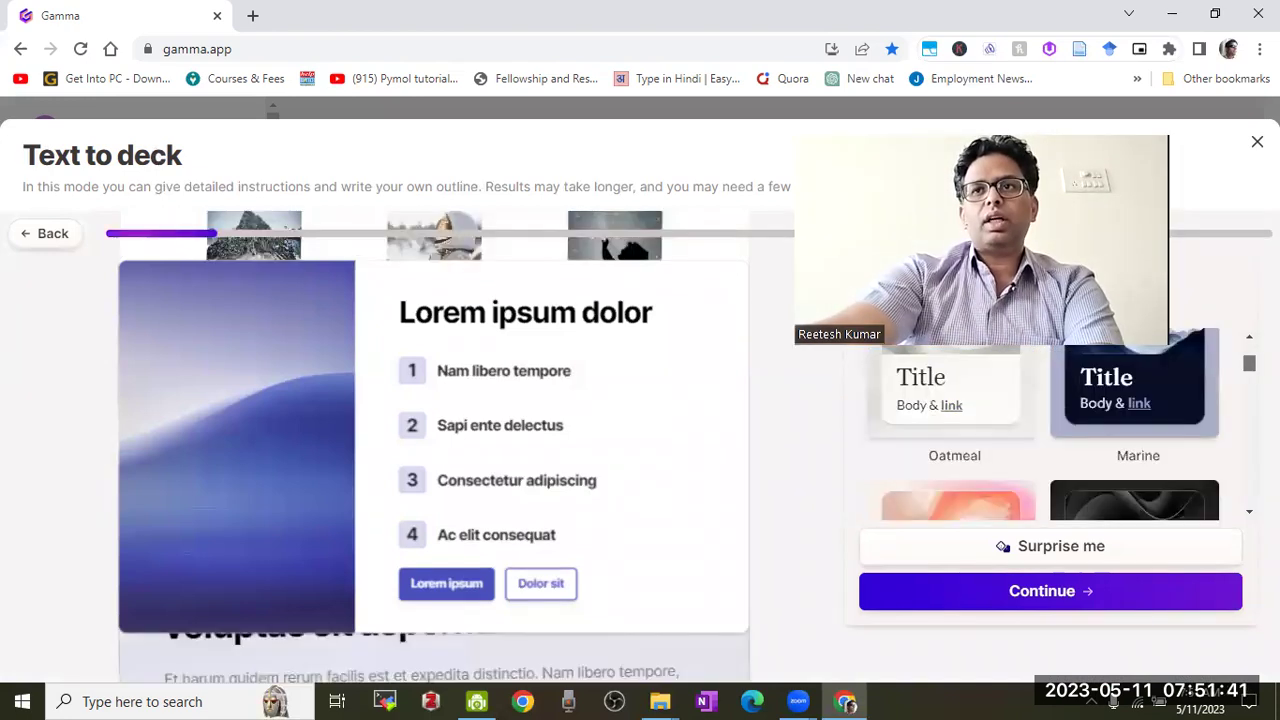
scroll(1043, 420, "down", 3)
scroll(1043, 420, "down", 2)
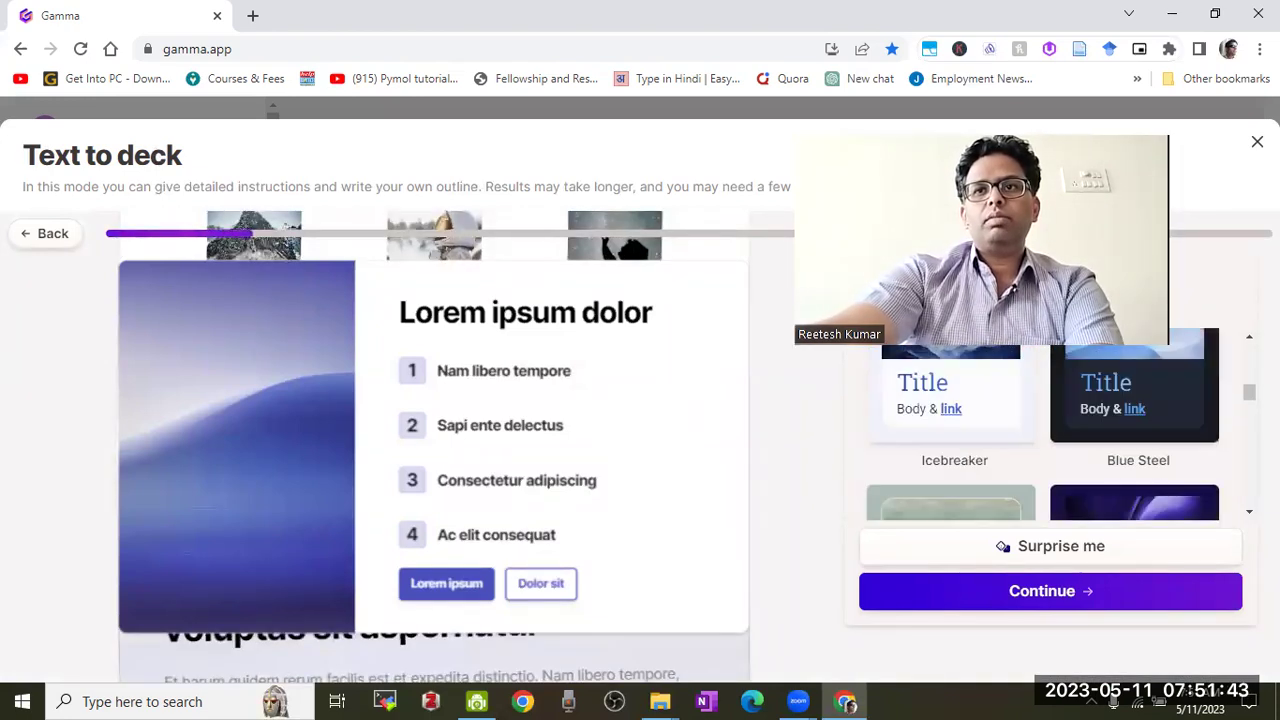
scroll(1185, 440, "down", 2)
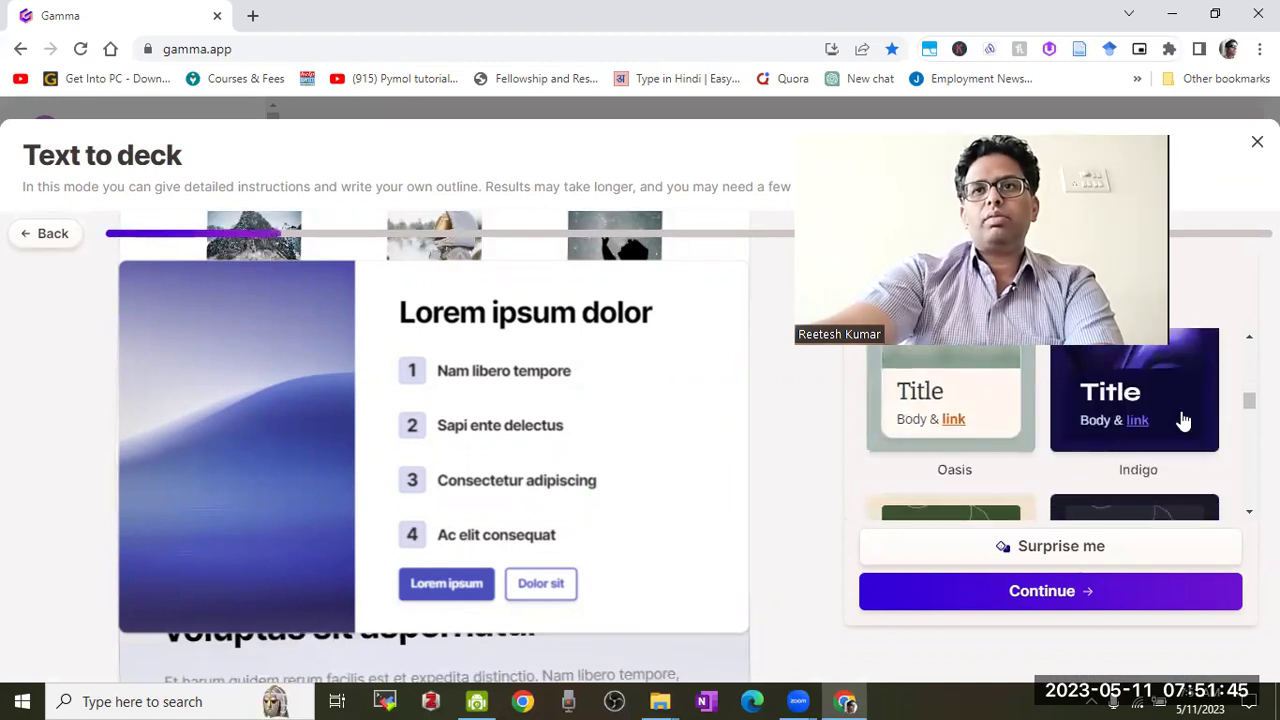
scroll(1199, 443, "down", 4)
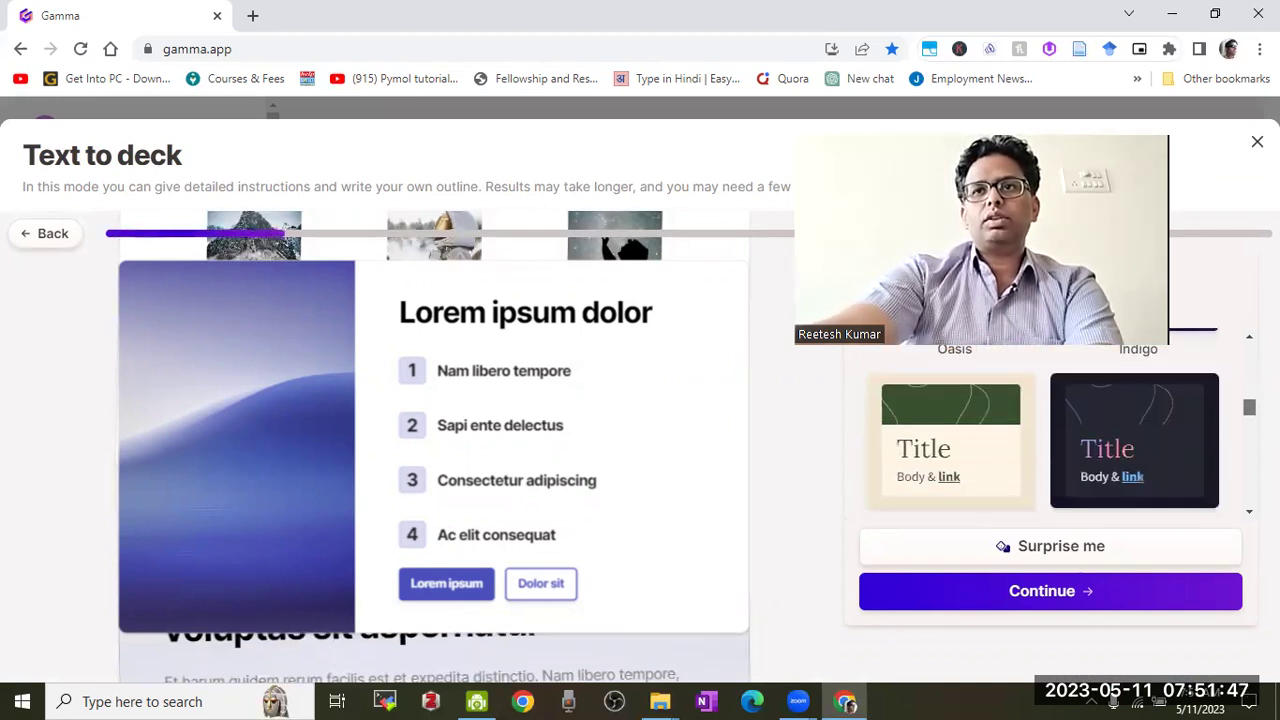
scroll(1205, 450, "up", 3)
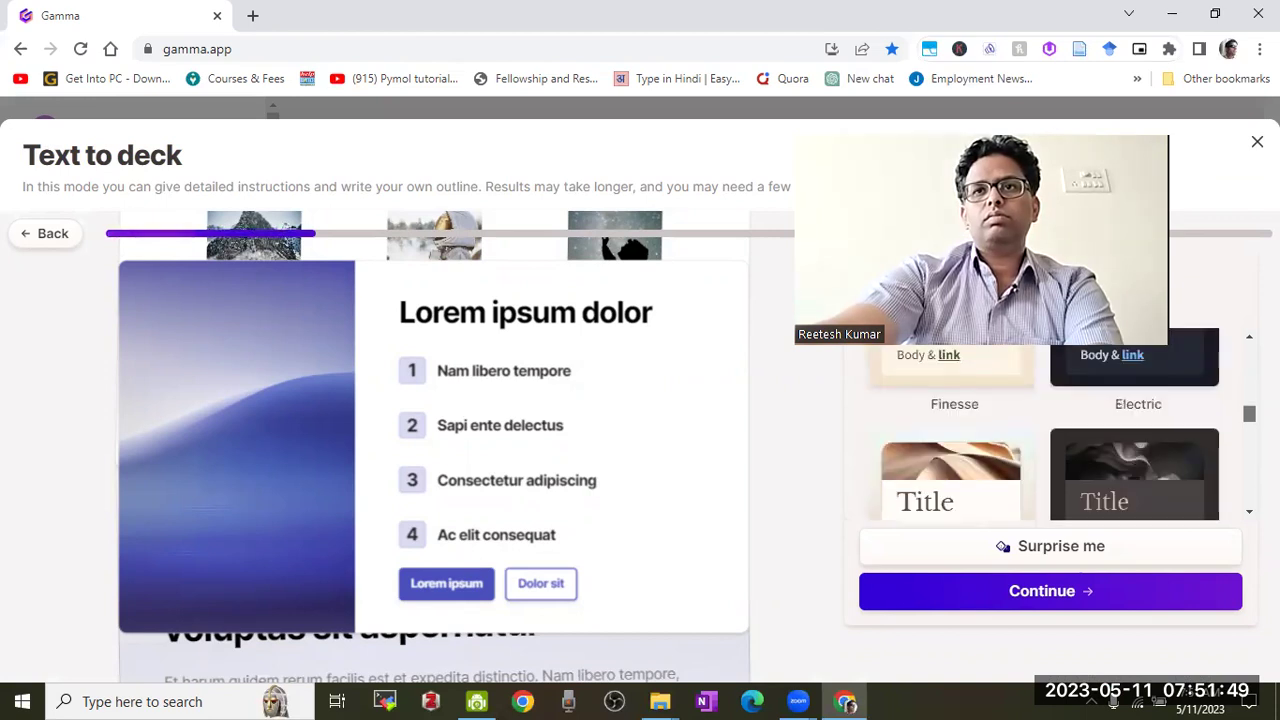
left_click(1166, 485)
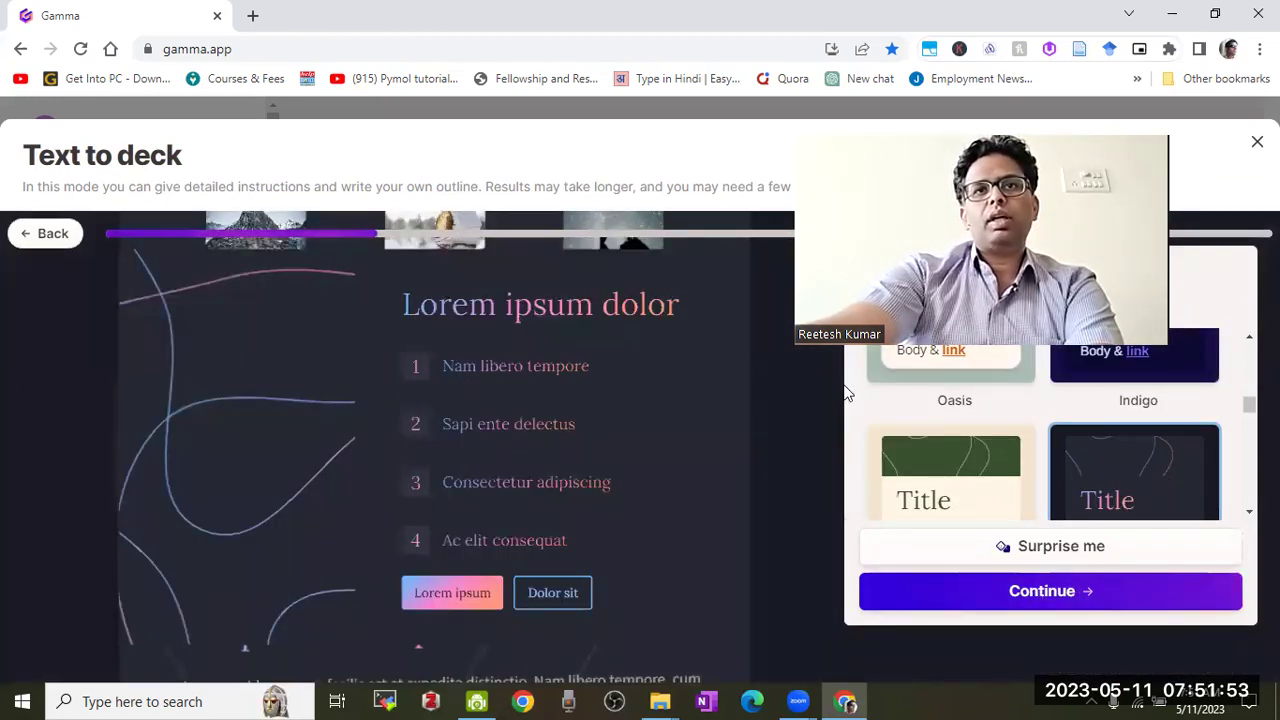
left_click(1040, 591)
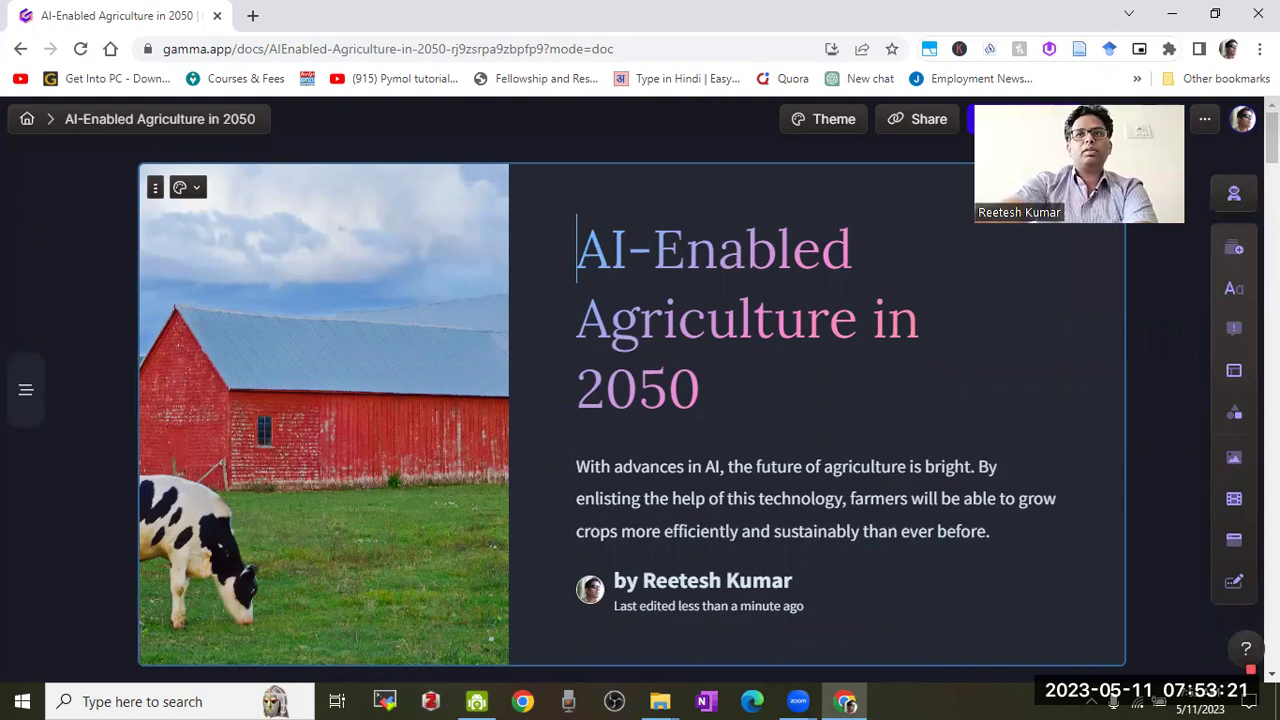
Step: Look through the generated deck from the title card to the Conclusion, examining each card's text, images and layout
scroll(632, 390, "down", 1)
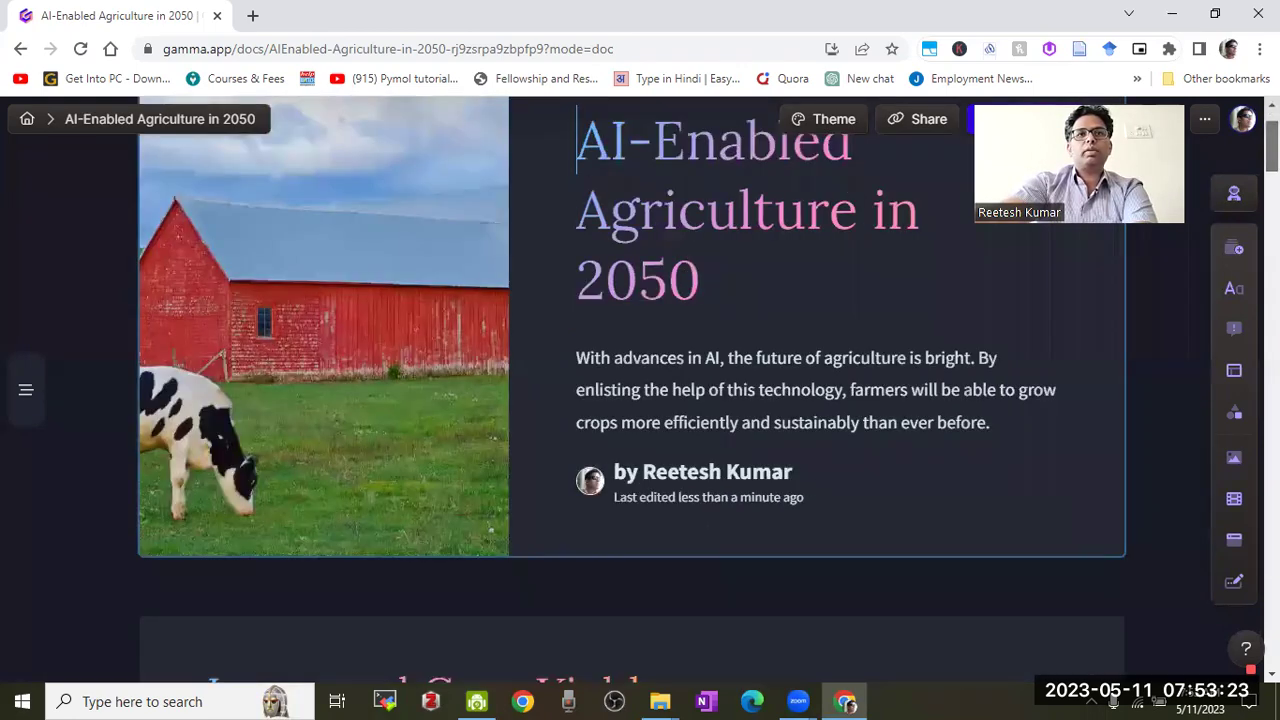
scroll(632, 390, "down", 5)
scroll(632, 390, "up", 1)
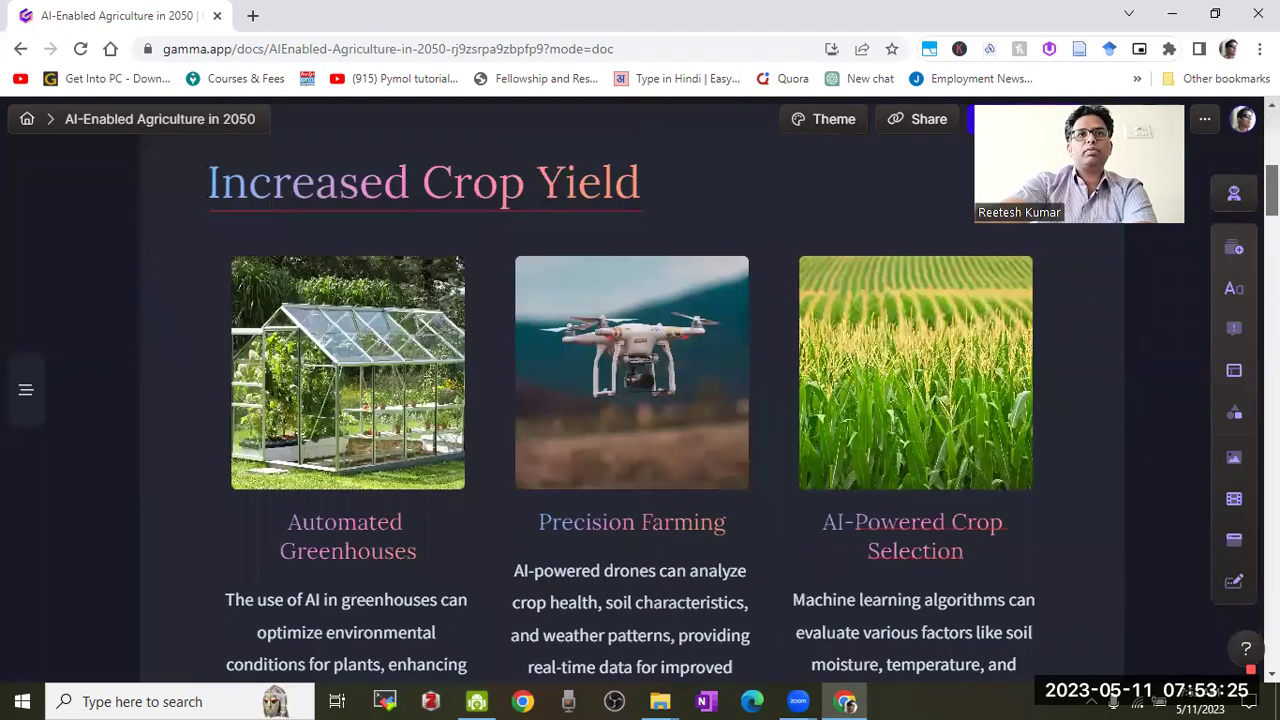
scroll(632, 390, "up", 5)
scroll(632, 390, "down", 5)
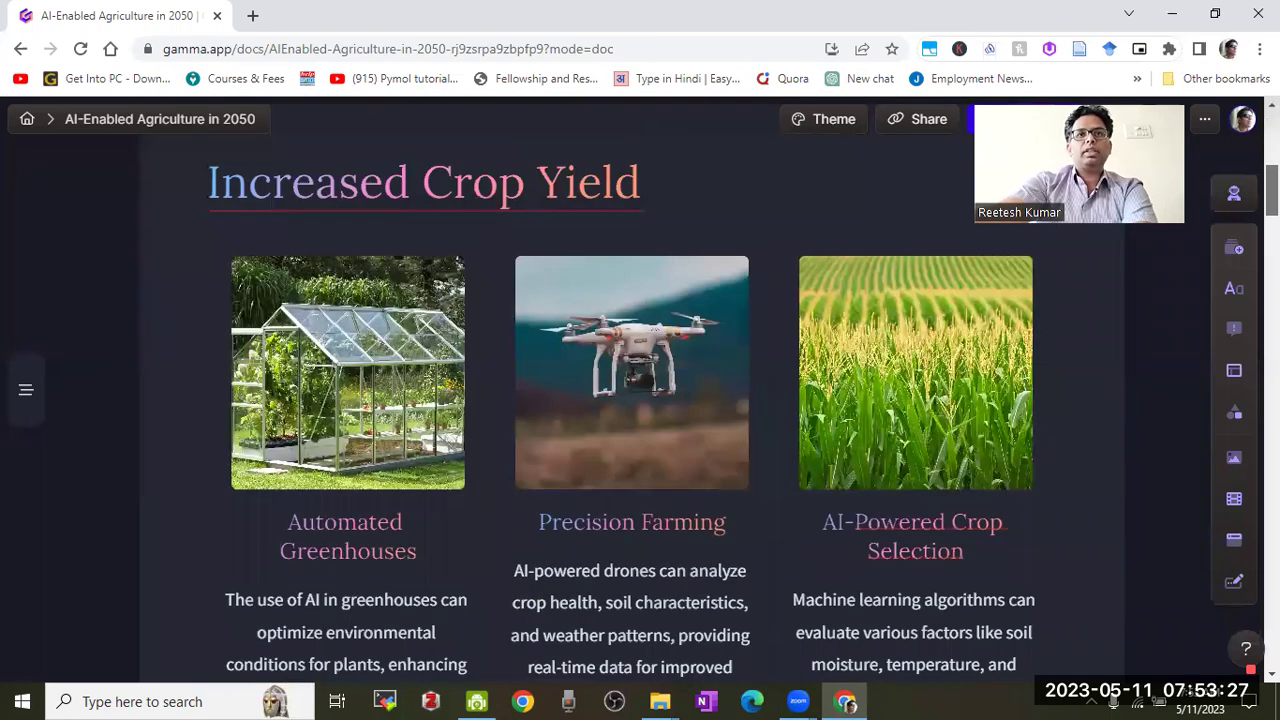
scroll(634, 306, "down", 3)
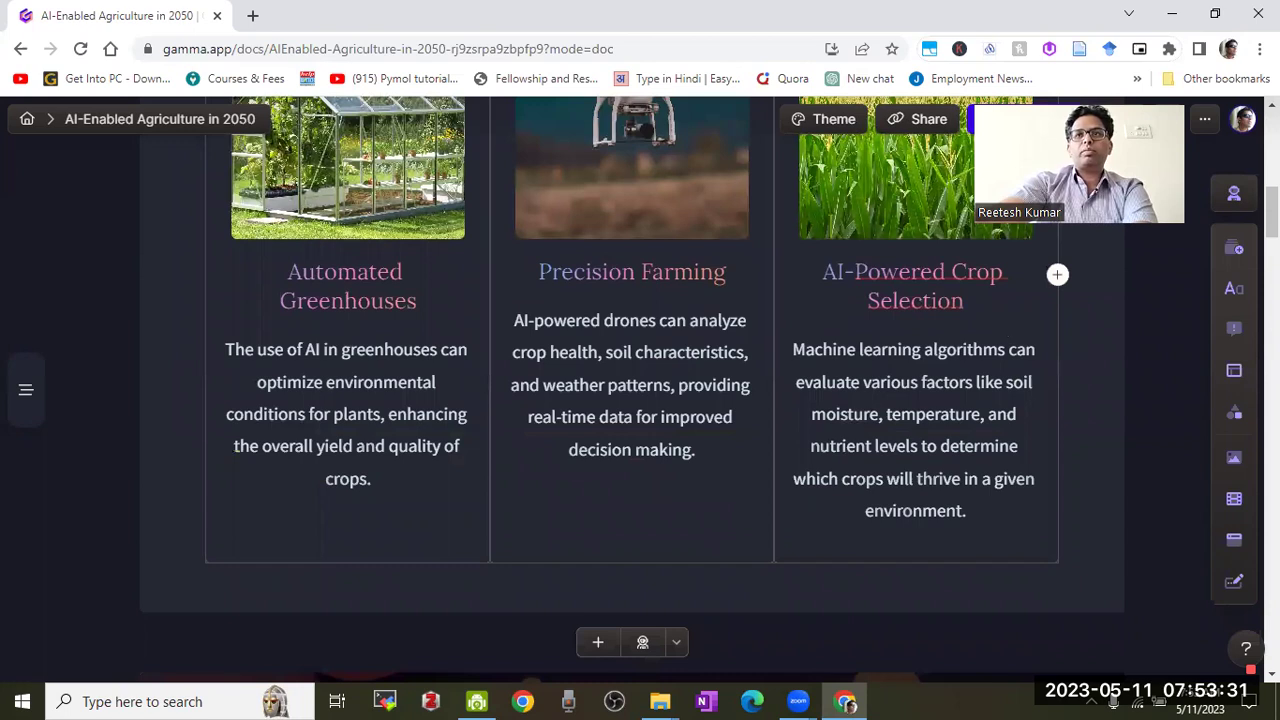
scroll(633, 390, "down", 5)
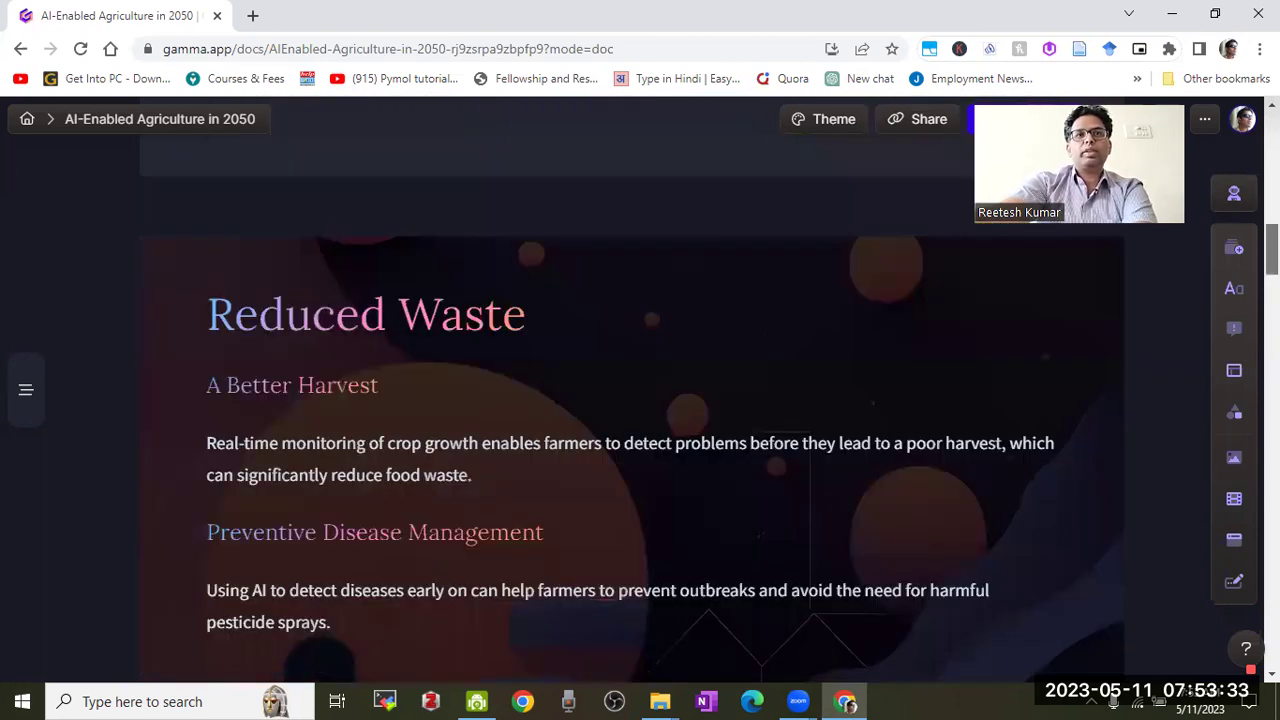
scroll(633, 390, "down", 4)
scroll(633, 390, "down", 5)
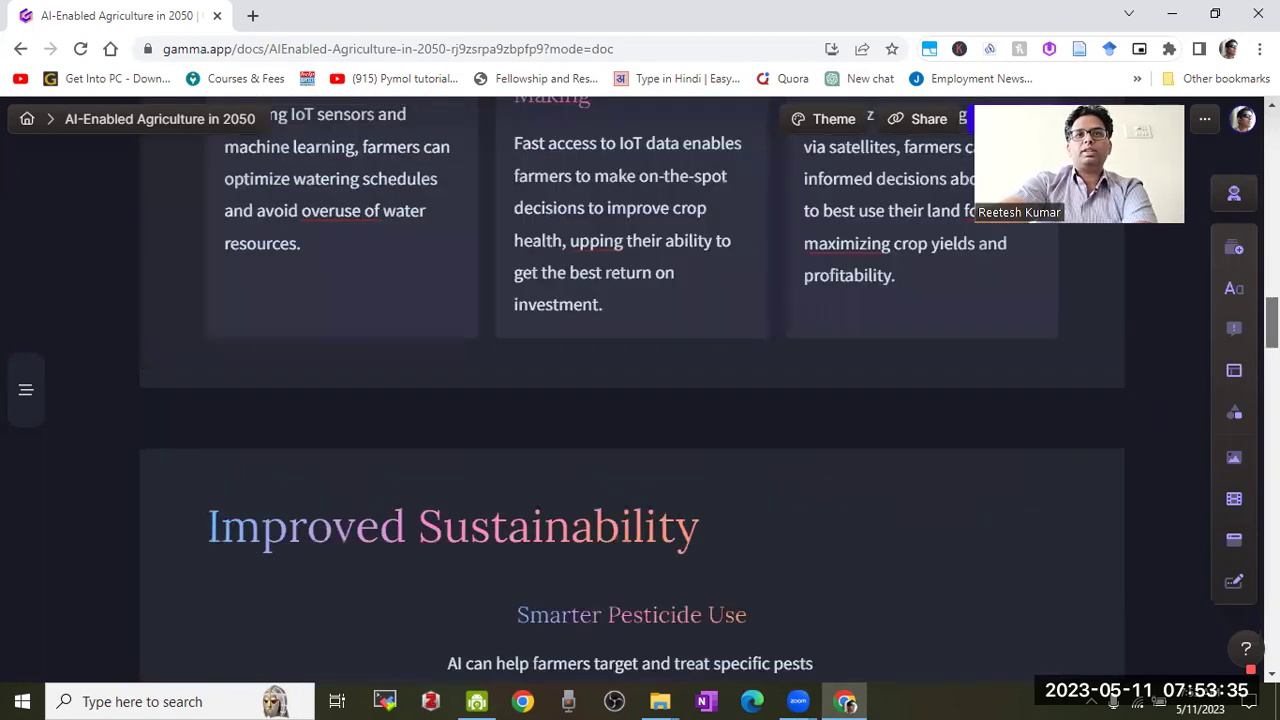
scroll(633, 390, "down", 4)
scroll(633, 390, "down", 2)
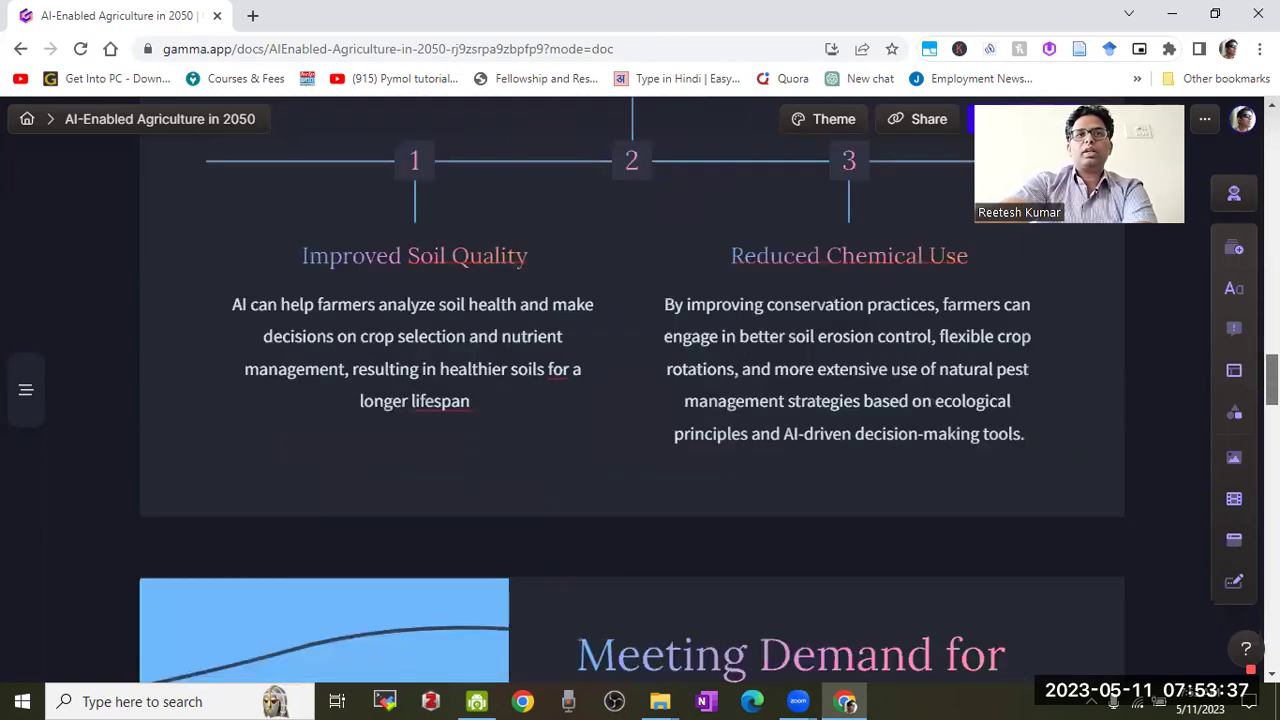
scroll(633, 390, "down", 5)
scroll(633, 390, "down", 3)
scroll(633, 390, "down", 3)
scroll(633, 390, "down", 5)
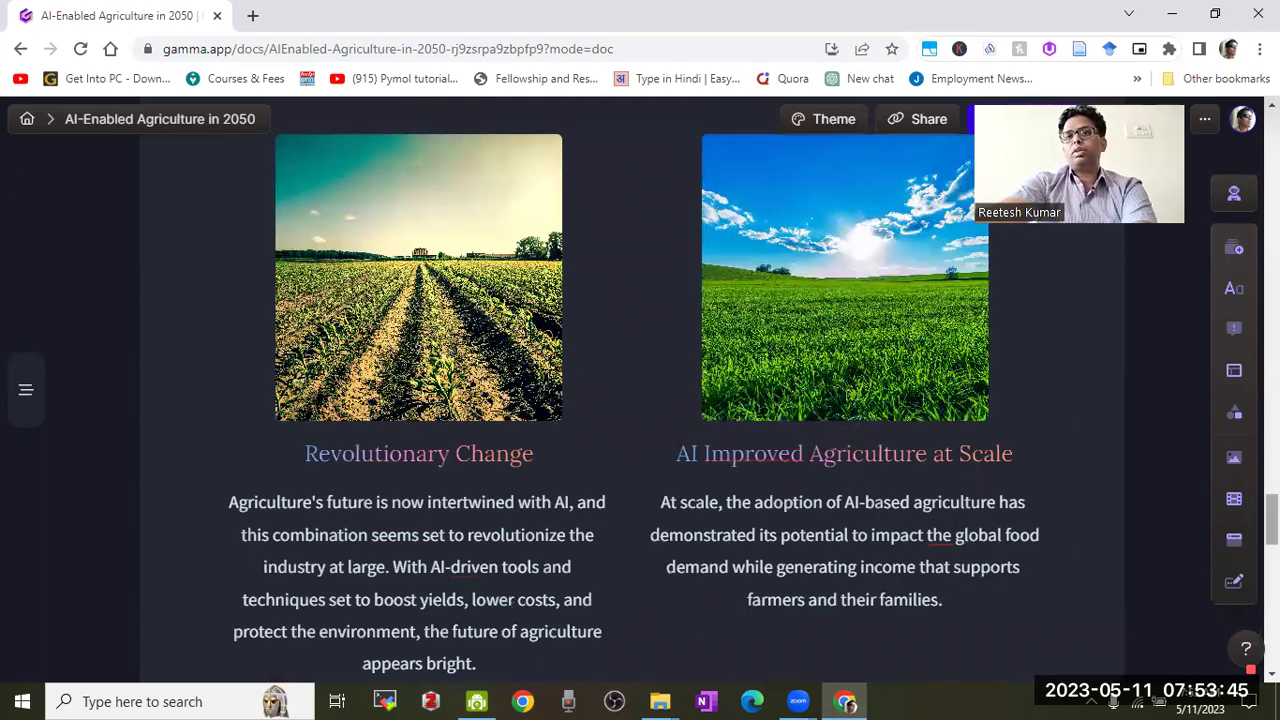
scroll(633, 390, "down", 3)
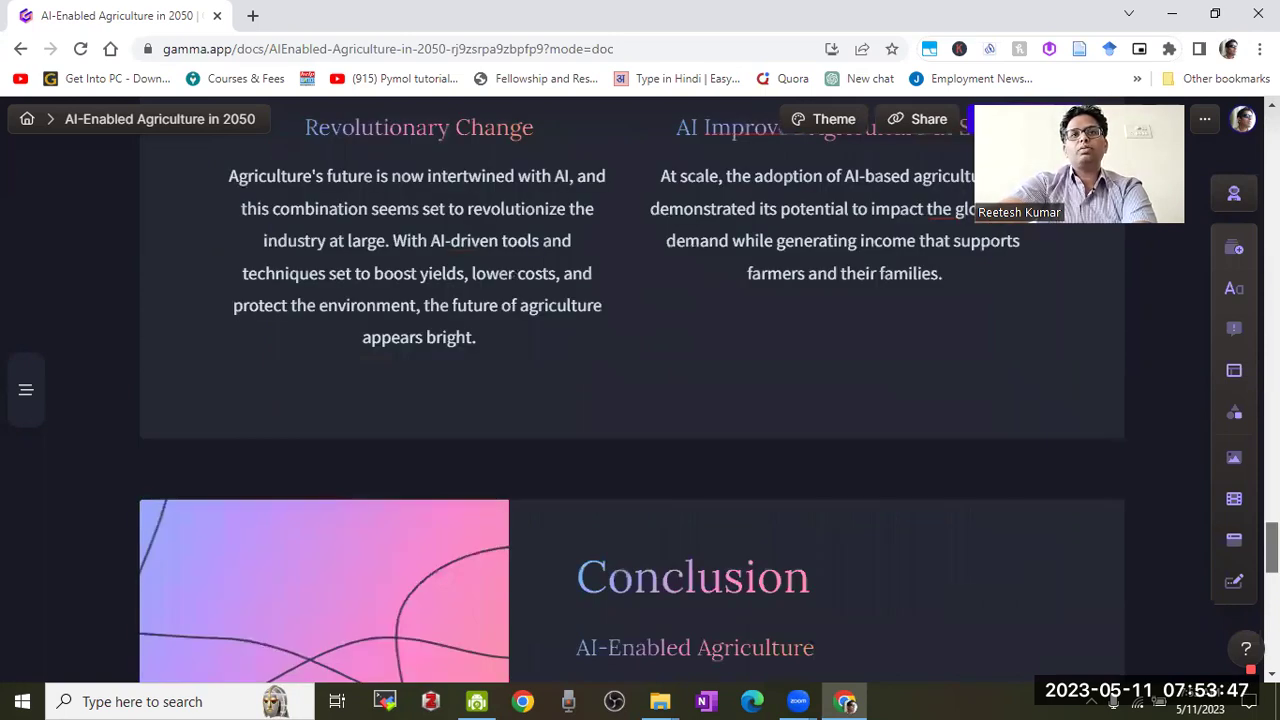
scroll(633, 390, "down", 2)
Step: Return to the overview of all decks and show the available import options
key("ctrl+Home")
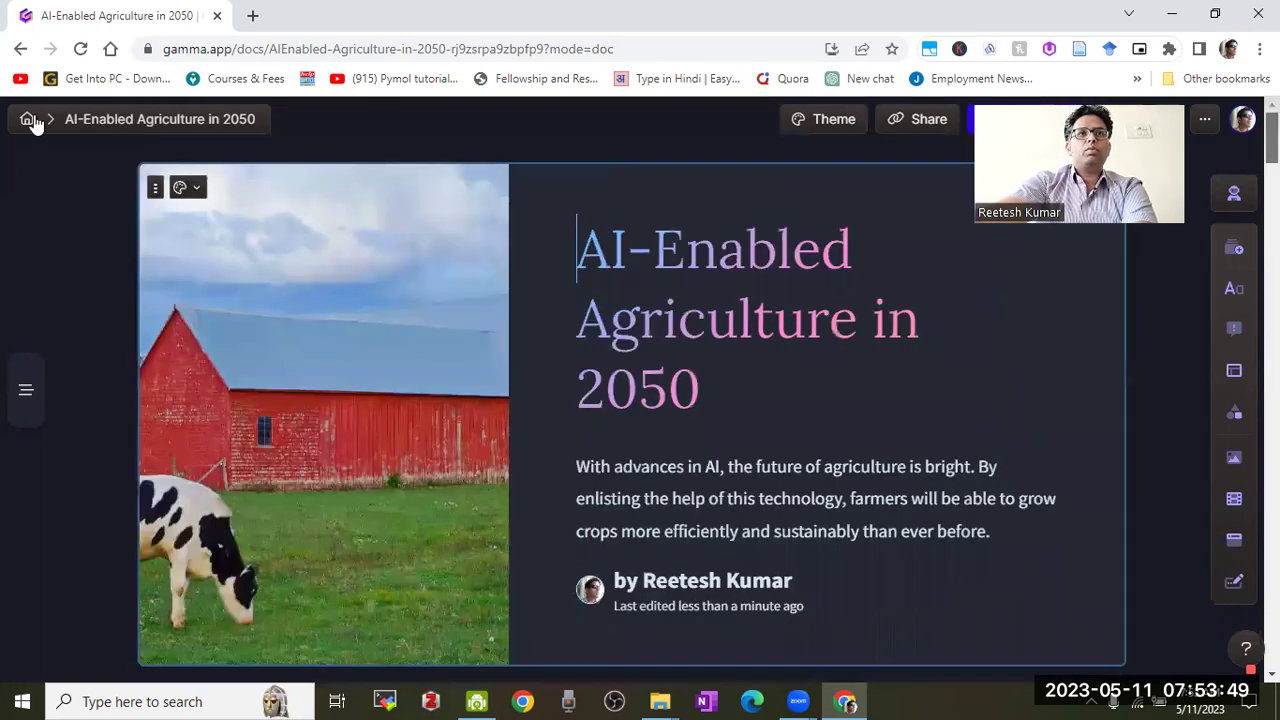
left_click(28, 121)
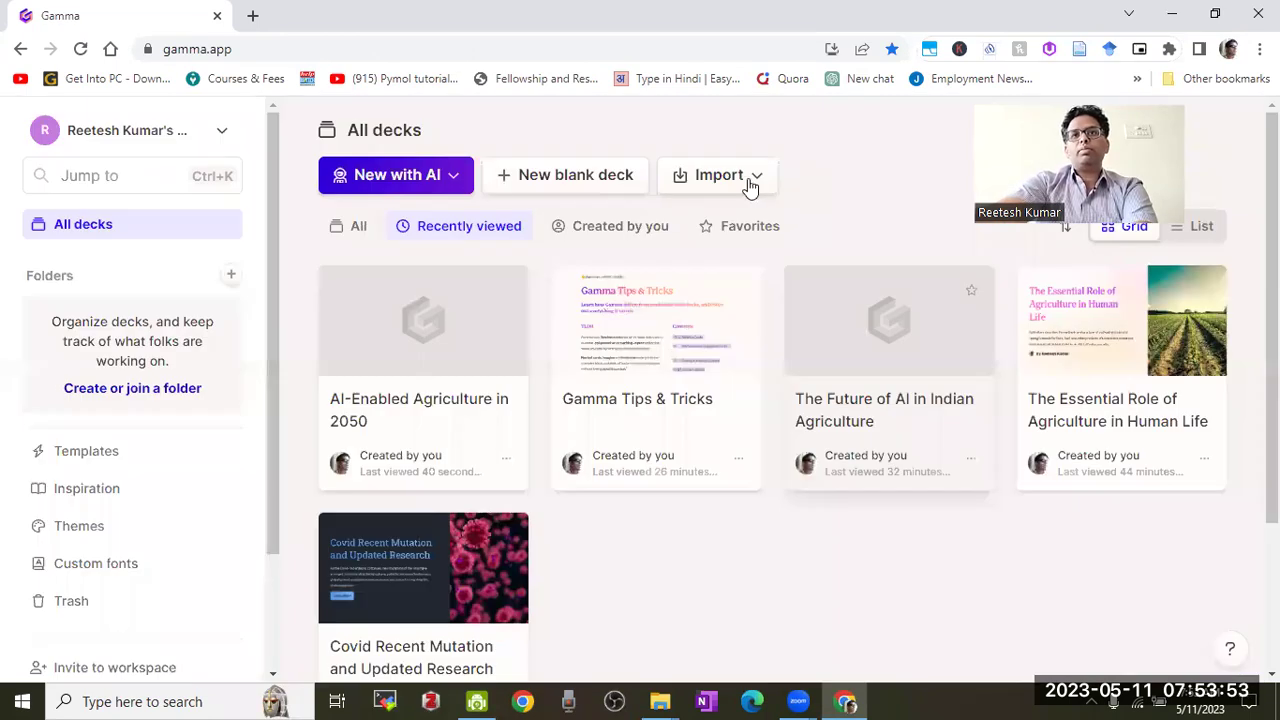
left_click(751, 186)
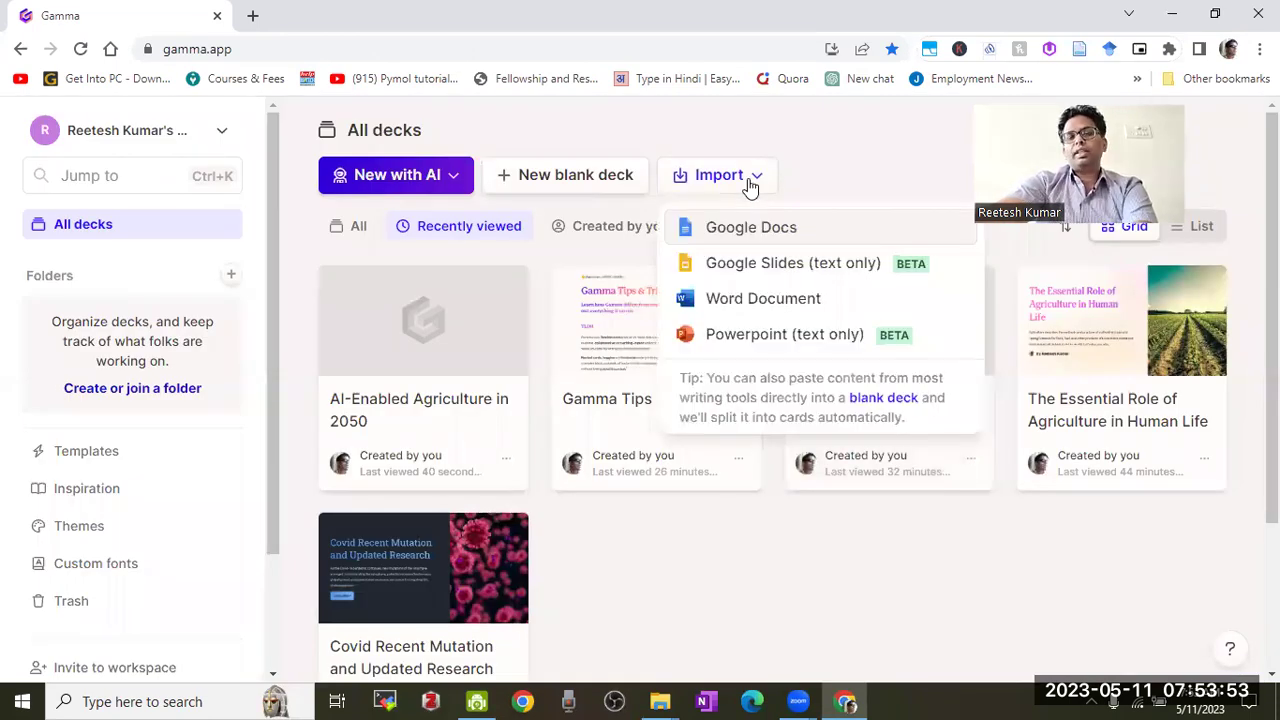